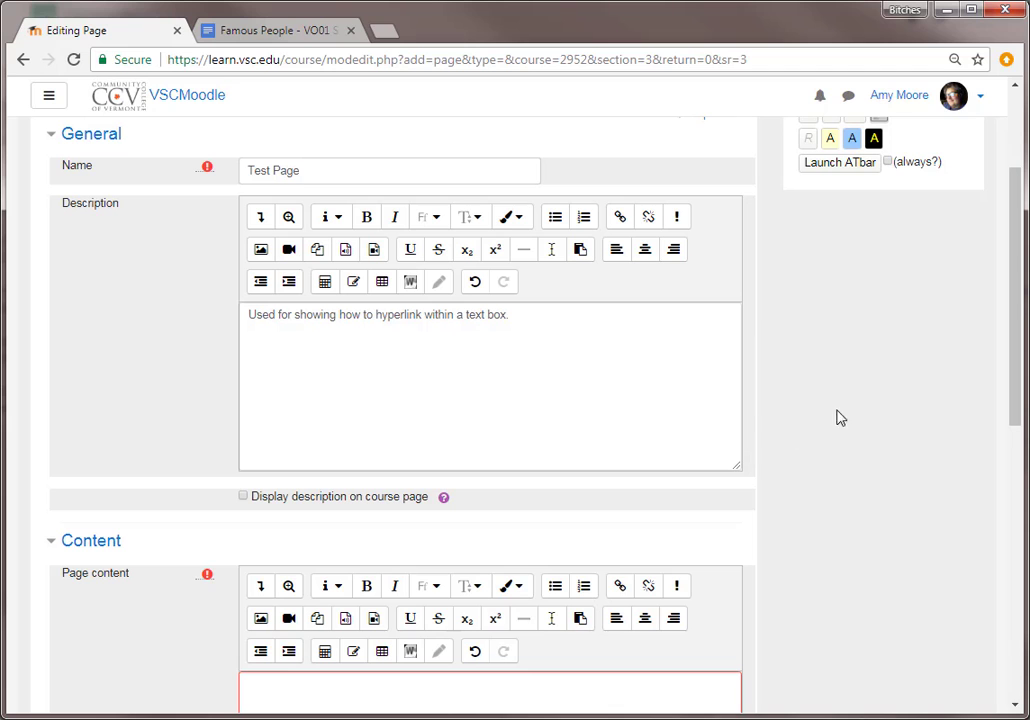
Enter "This is the homepage for CCV." as the first line of the page content.
scroll(850, 420, up, 2)
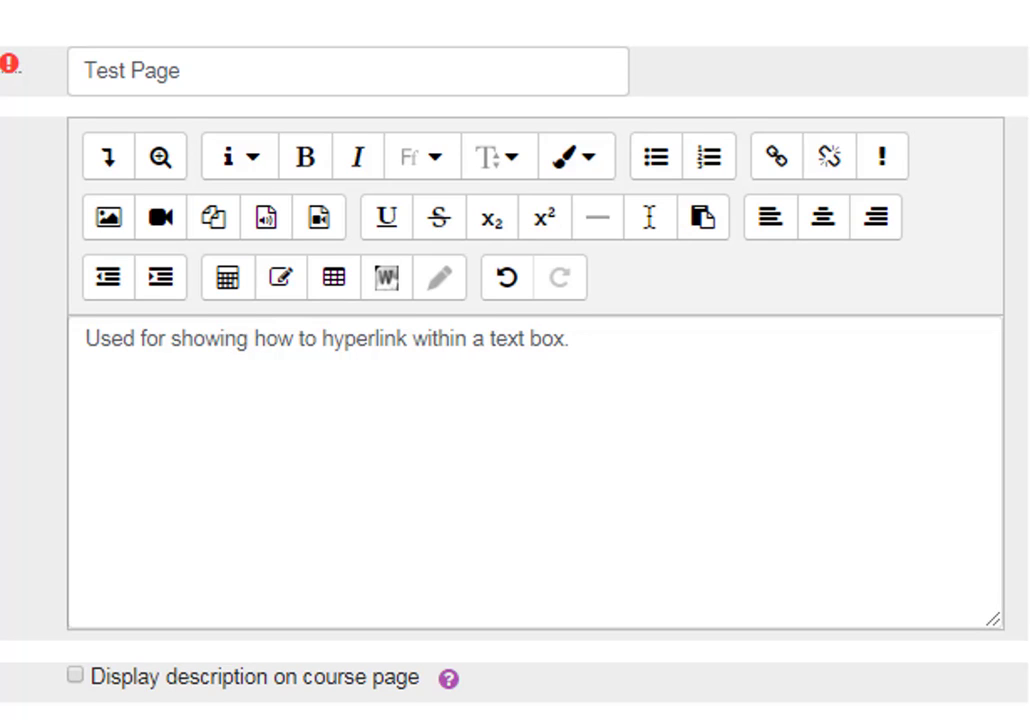
scroll(515, 400, down, 2)
scroll(515, 400, down, 4)
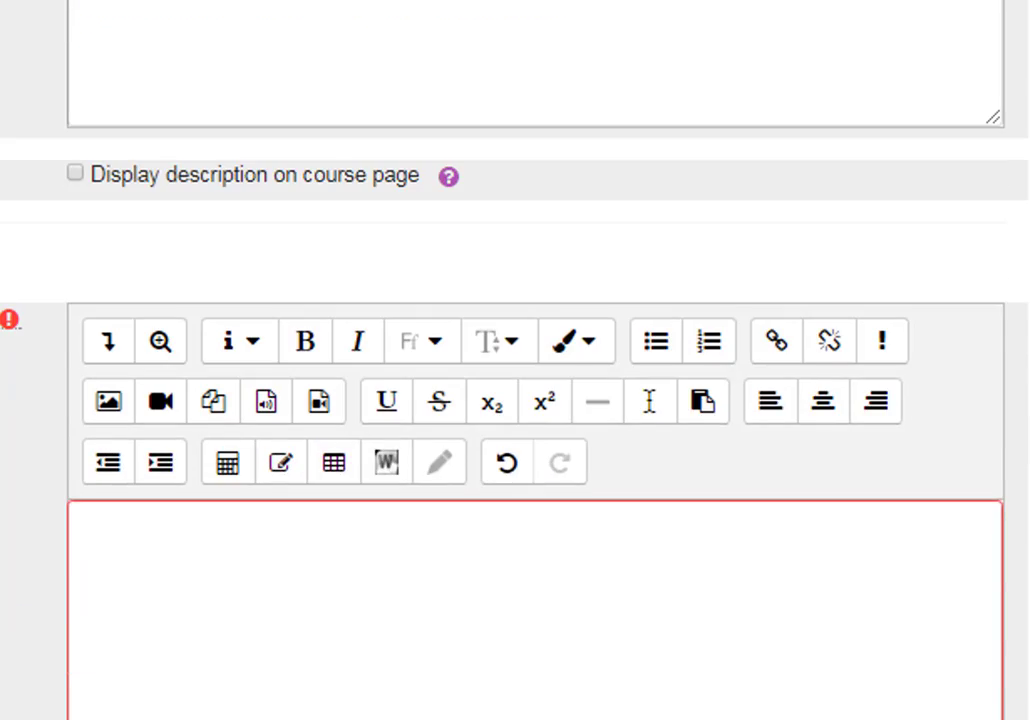
scroll(515, 400, down, 4)
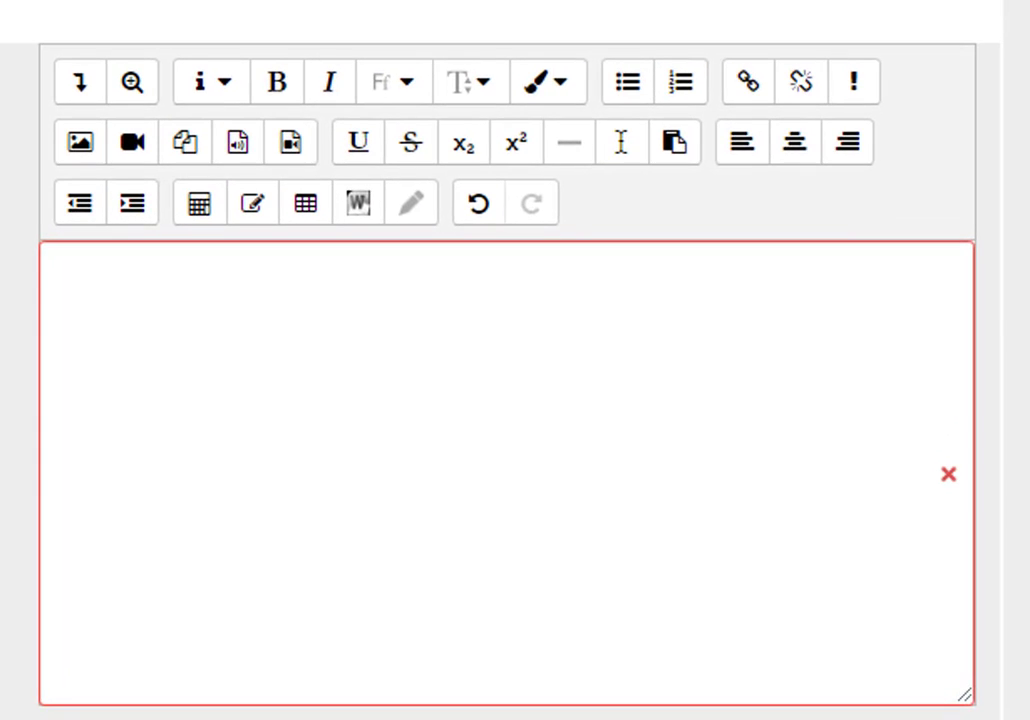
scroll(515, 400, up, 2)
scroll(632, 368, down, 2)
click(632, 368)
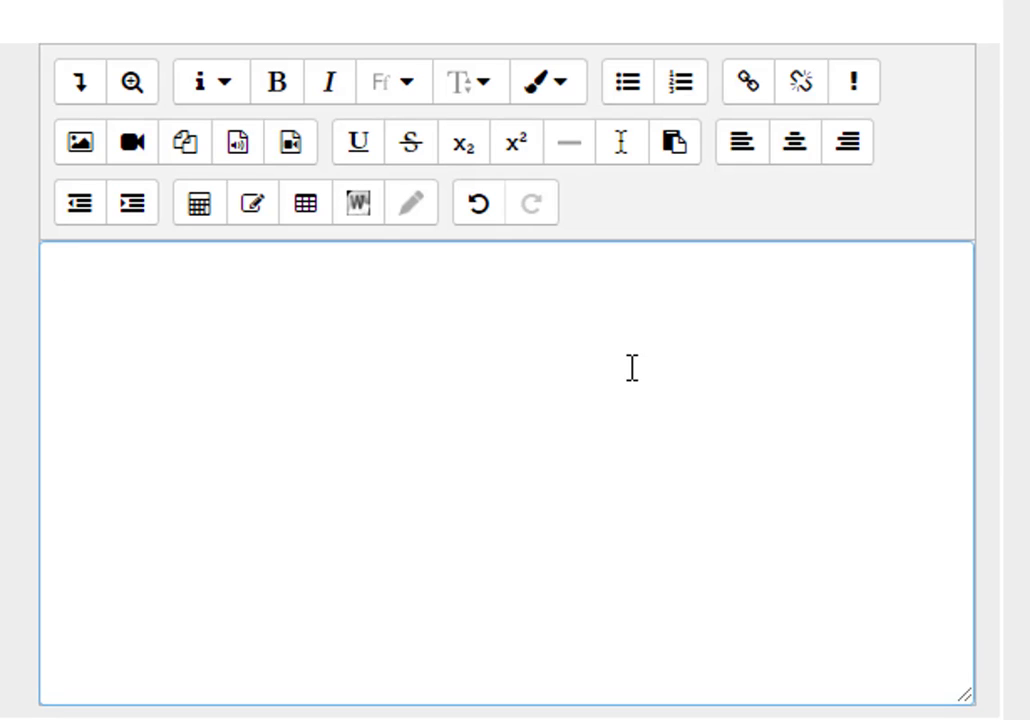
text(This is the hom)
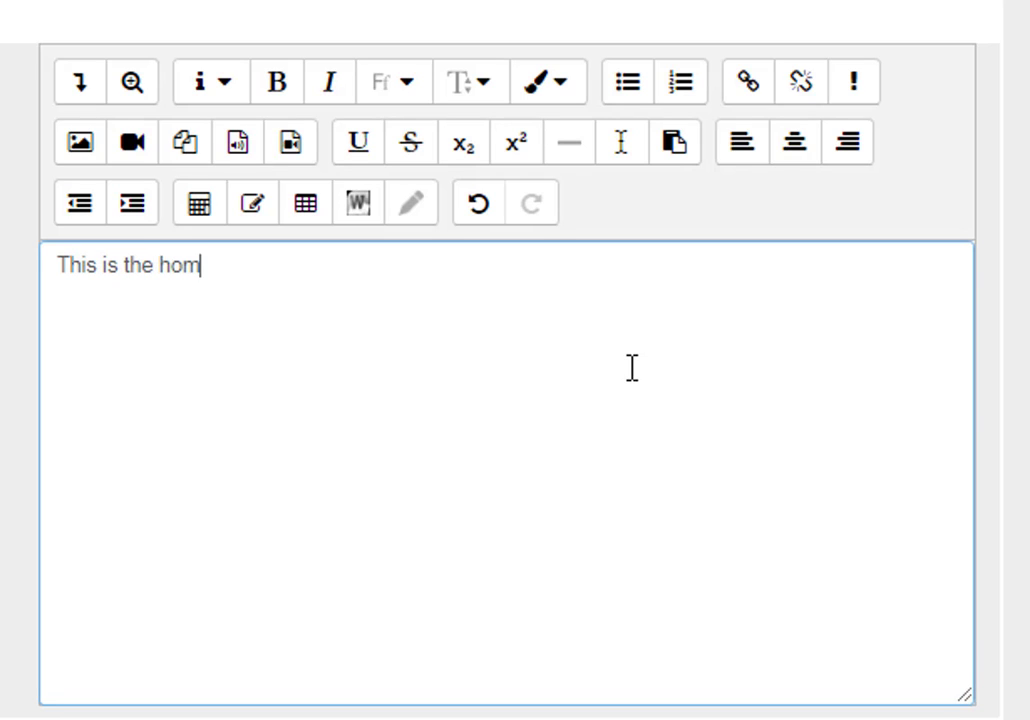
text(epage for CCV)
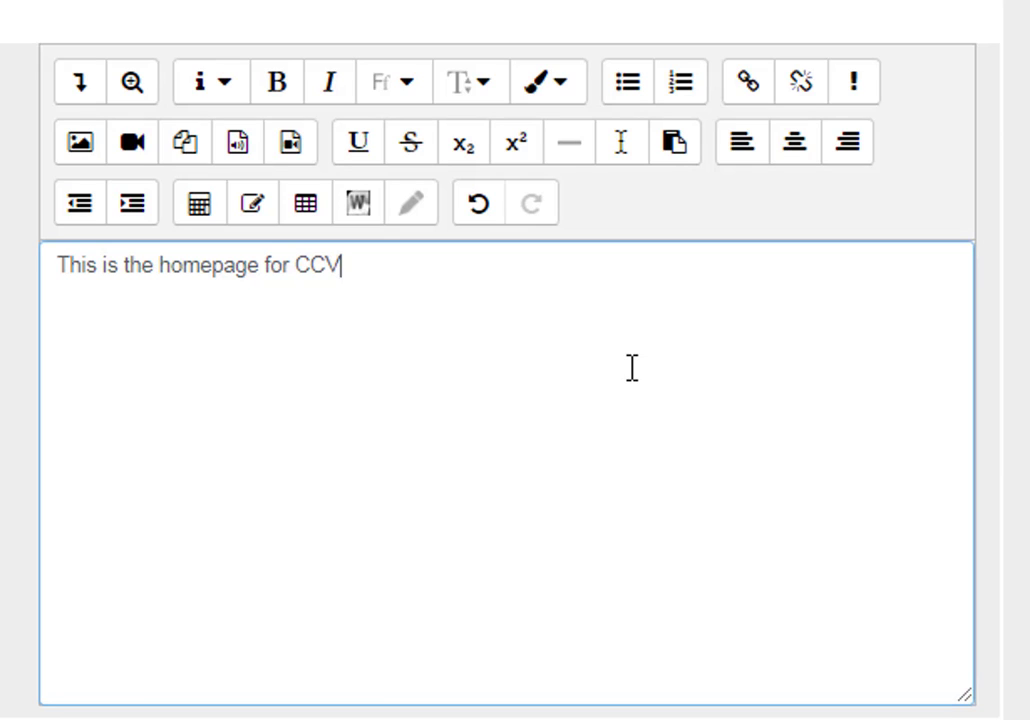
text(.)
drag(341, 265, 157, 264)
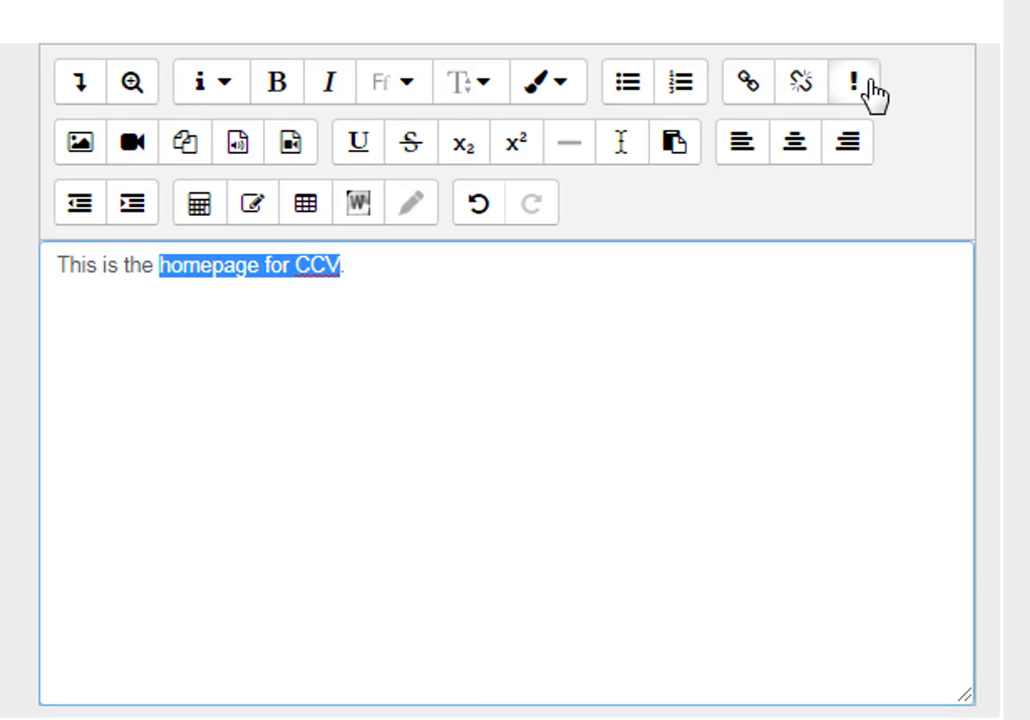
click(750, 90)
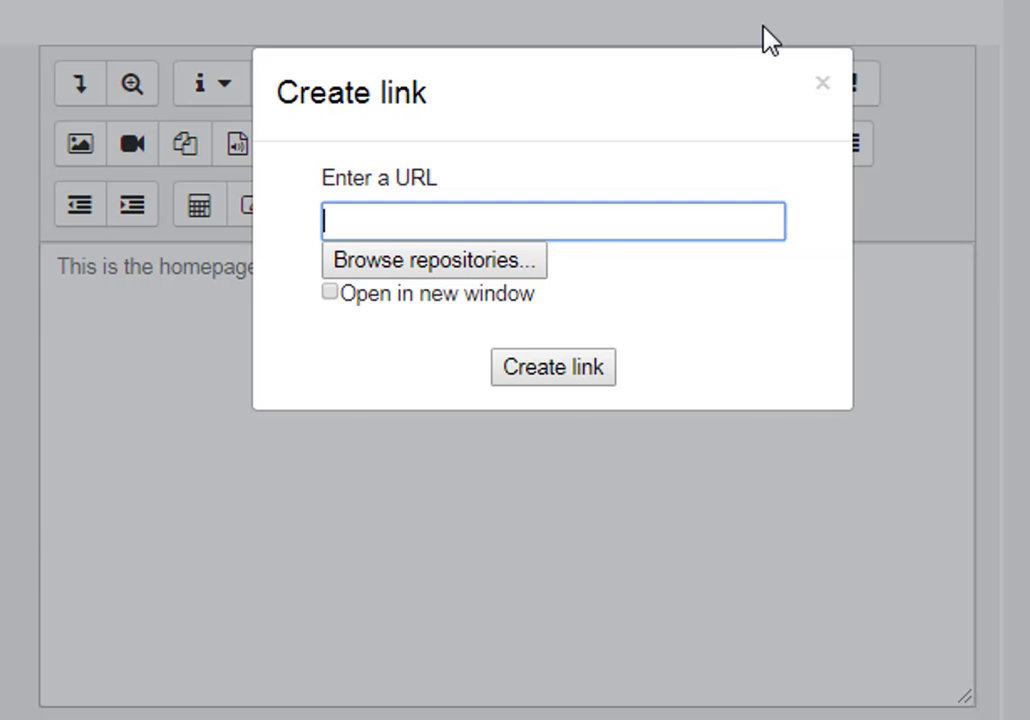
text(http://ccv)
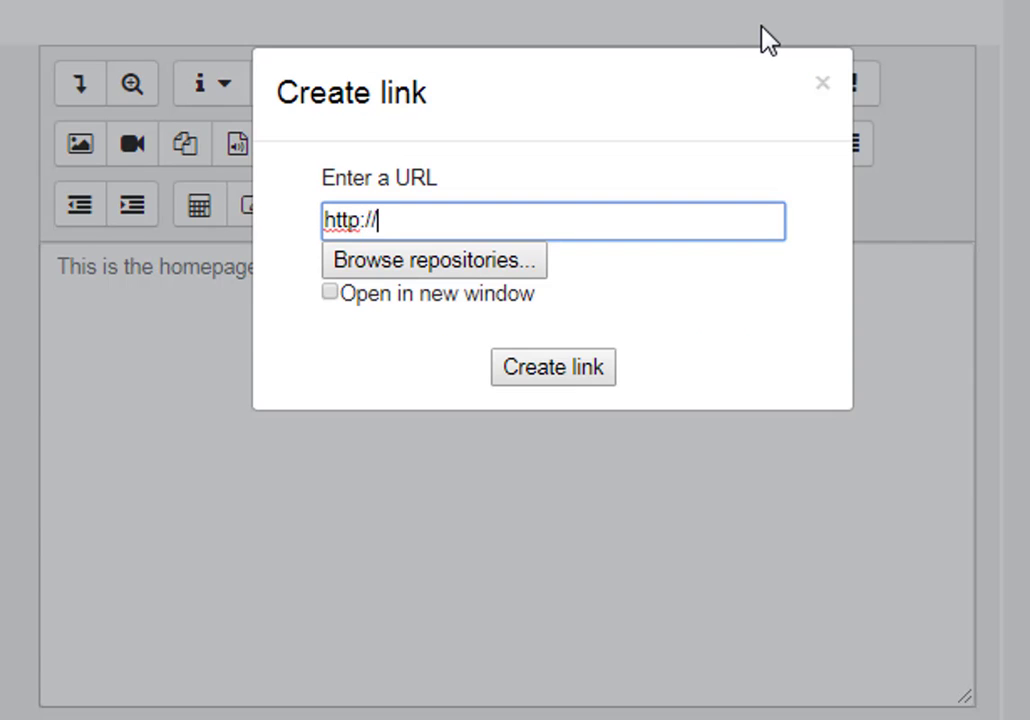
text(.edu)
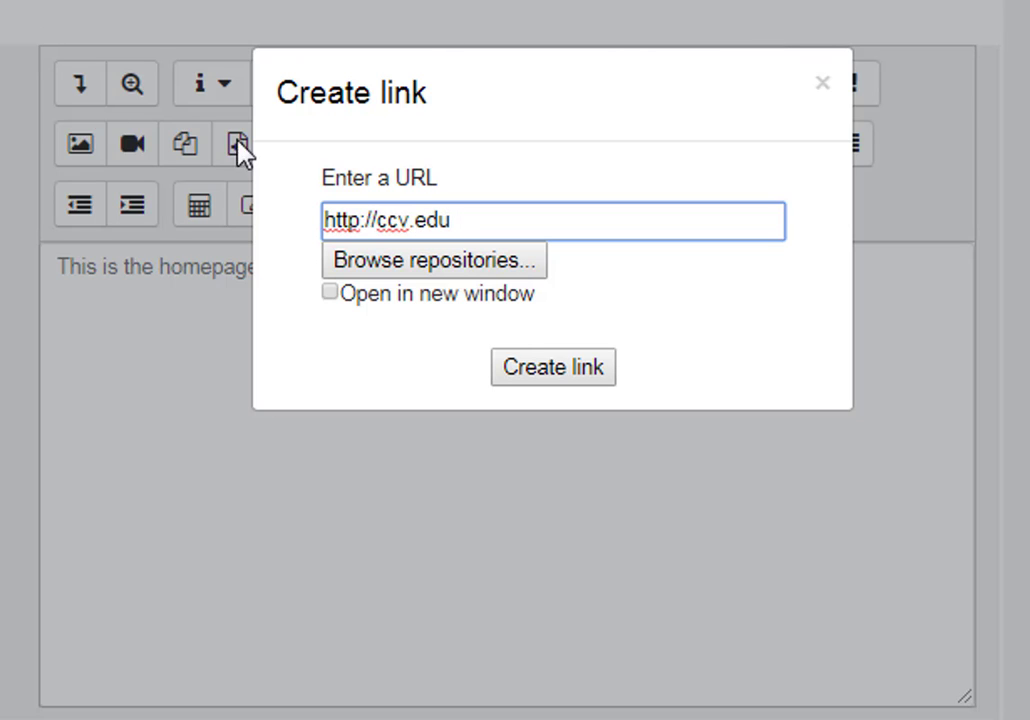
click(332, 292)
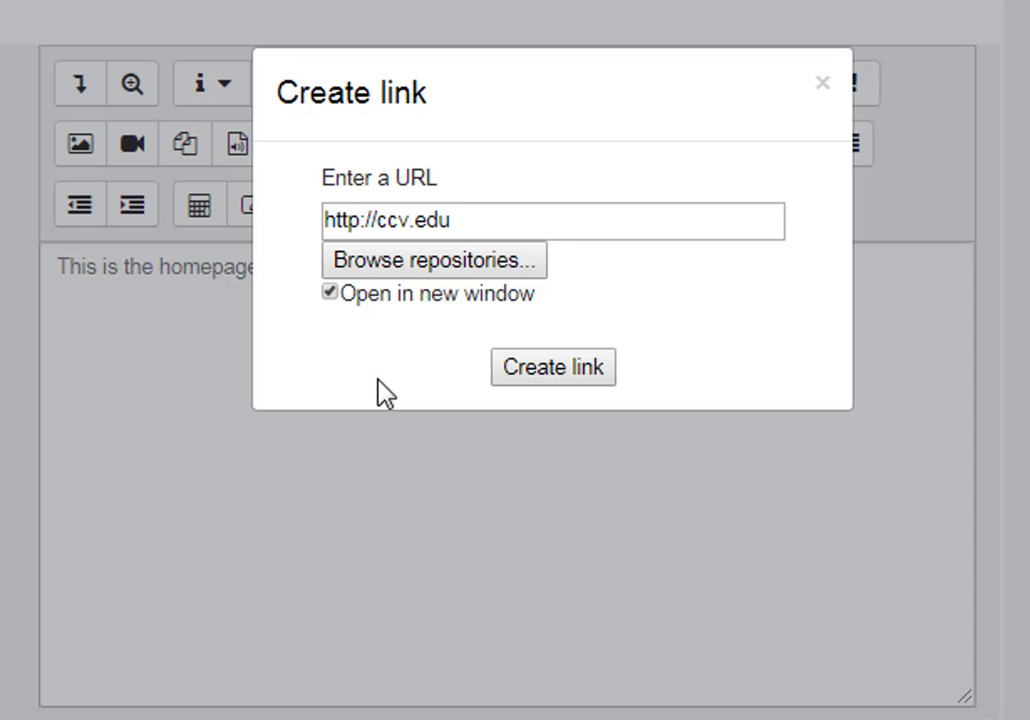
click(565, 372)
Add the line "This is a link to my Famous People file." below the homepage sentence and start a new line.
text(.)
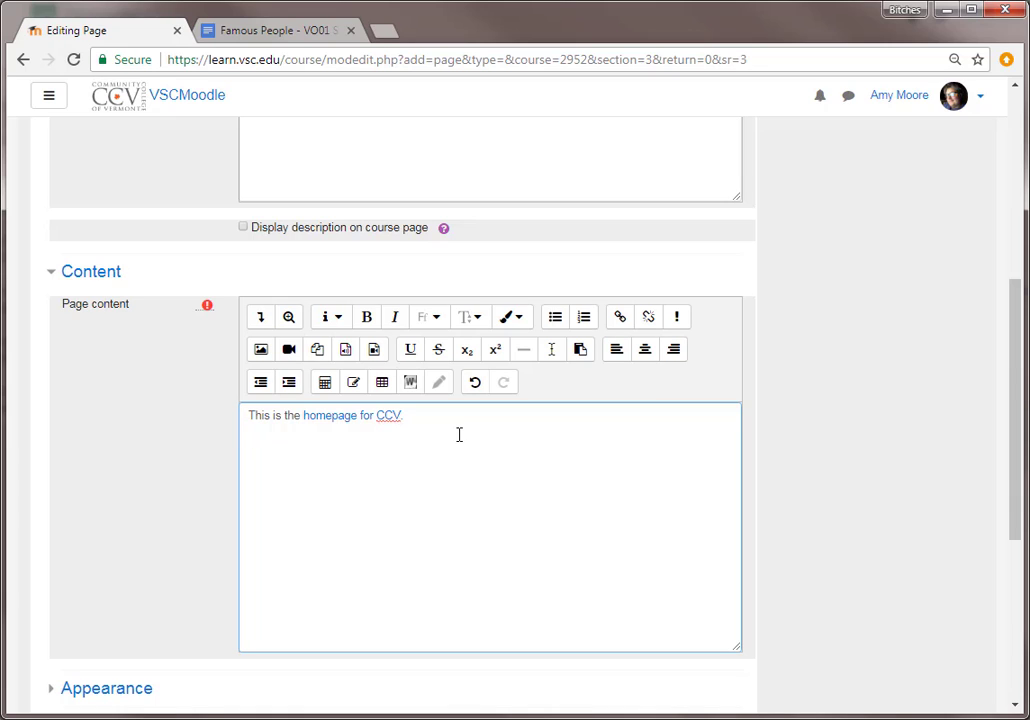
text(This is a link to my Famous People file.)
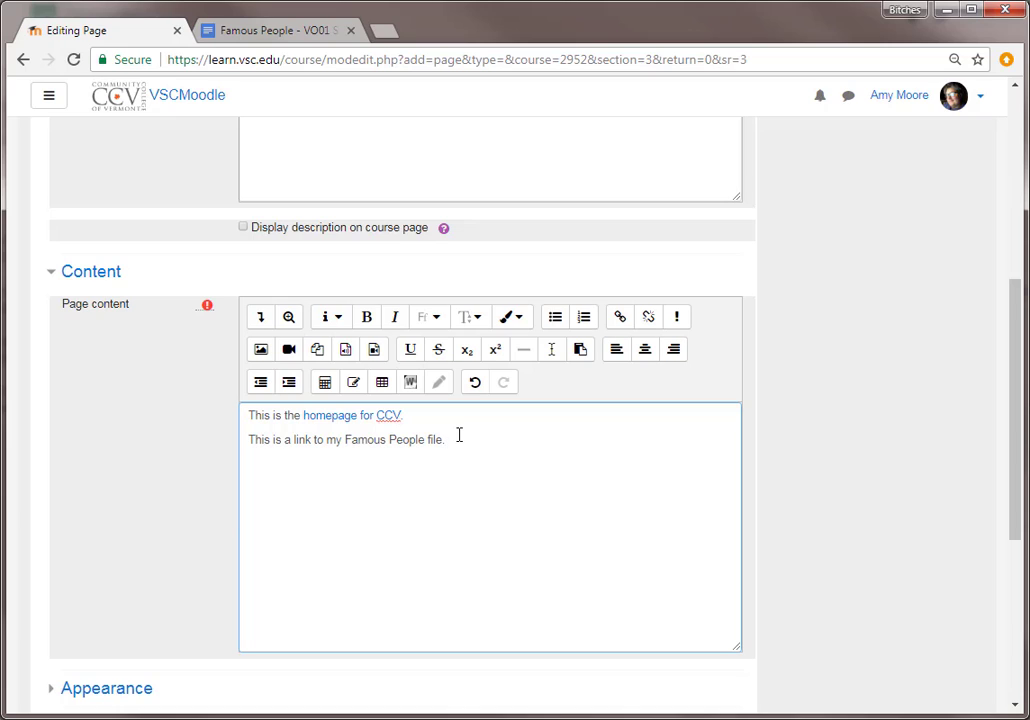
key(Return)
Switch to the Famous People document in Google Docs and copy its shareable link.
click(305, 33)
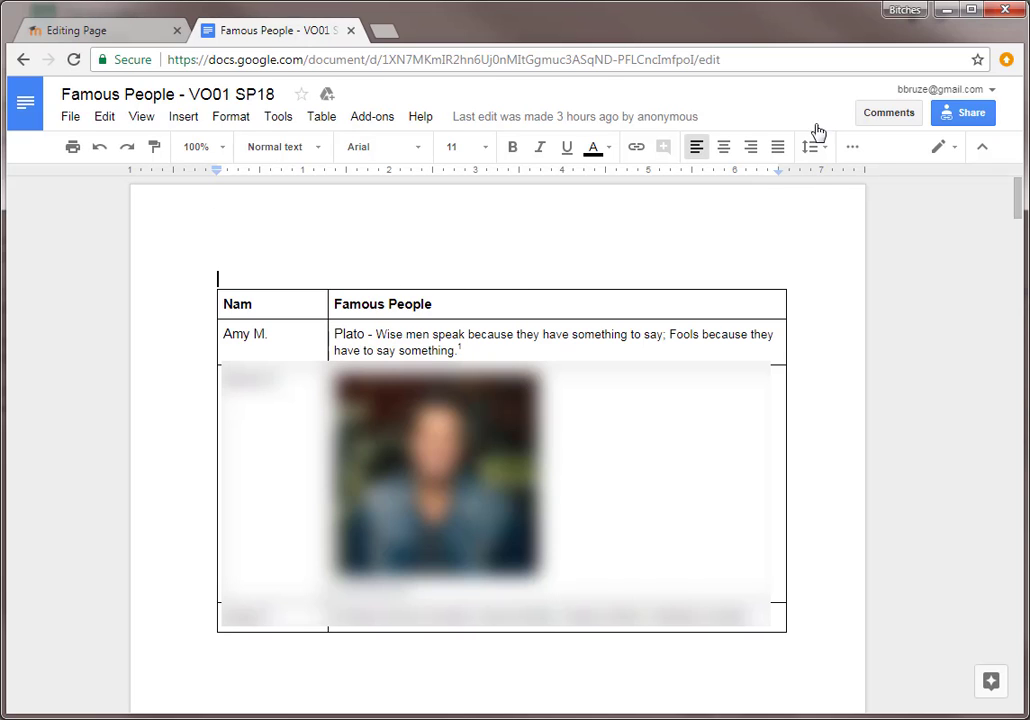
click(962, 117)
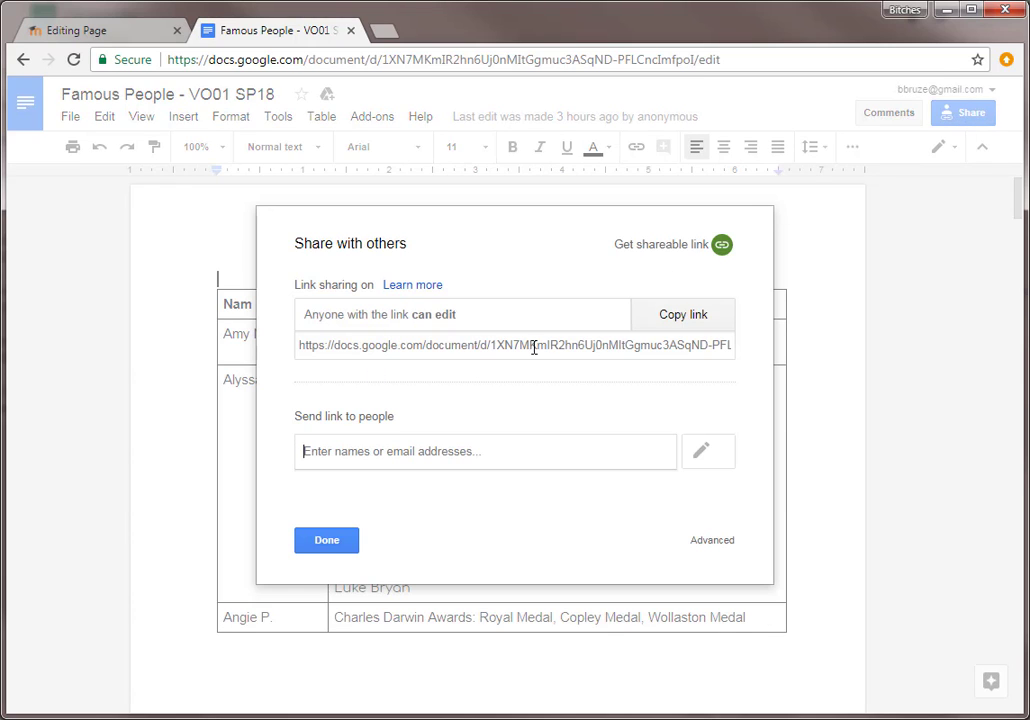
click(684, 318)
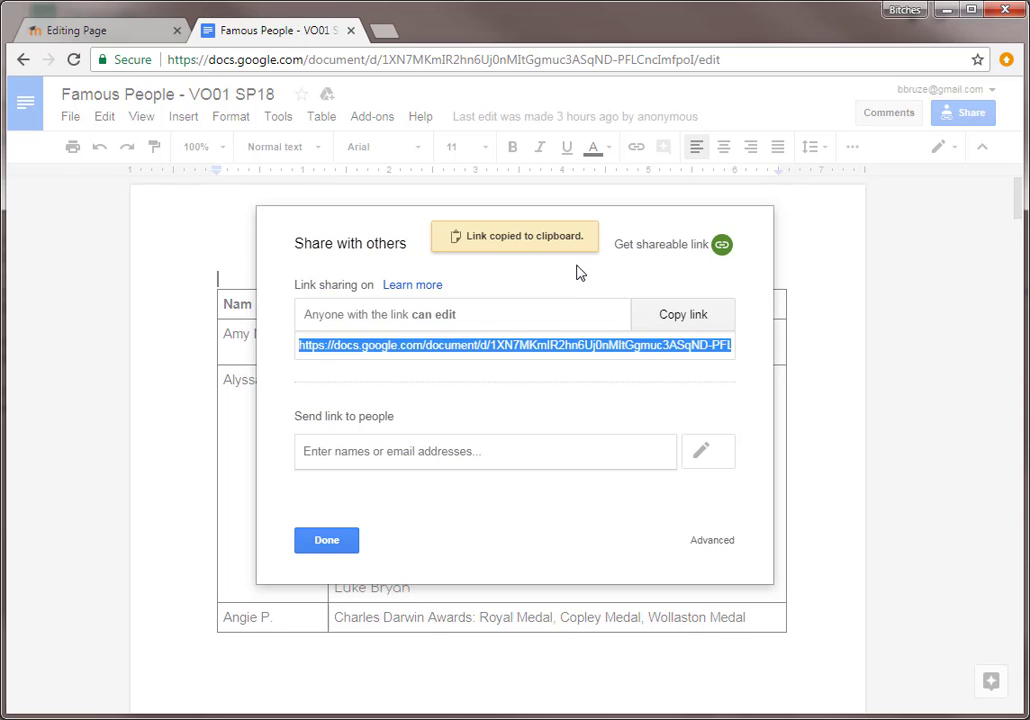
click(326, 540)
Return to the Moodle page editor and paste the copied document URL below the Famous People sentence.
click(150, 30)
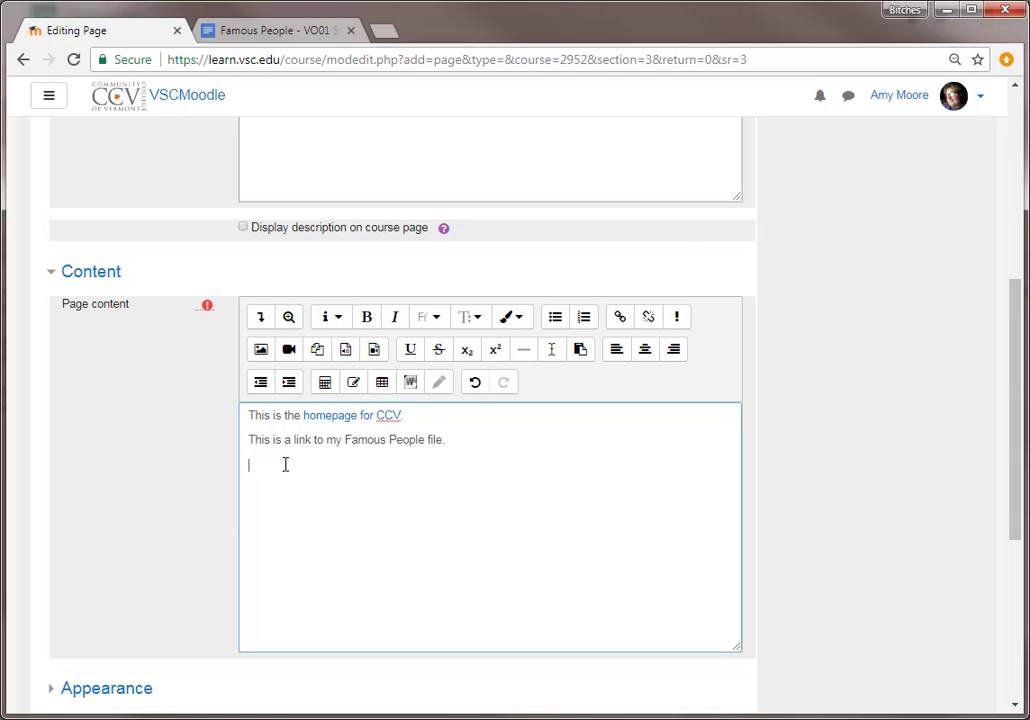
key(ctrl+v)
key(ctrl+v)
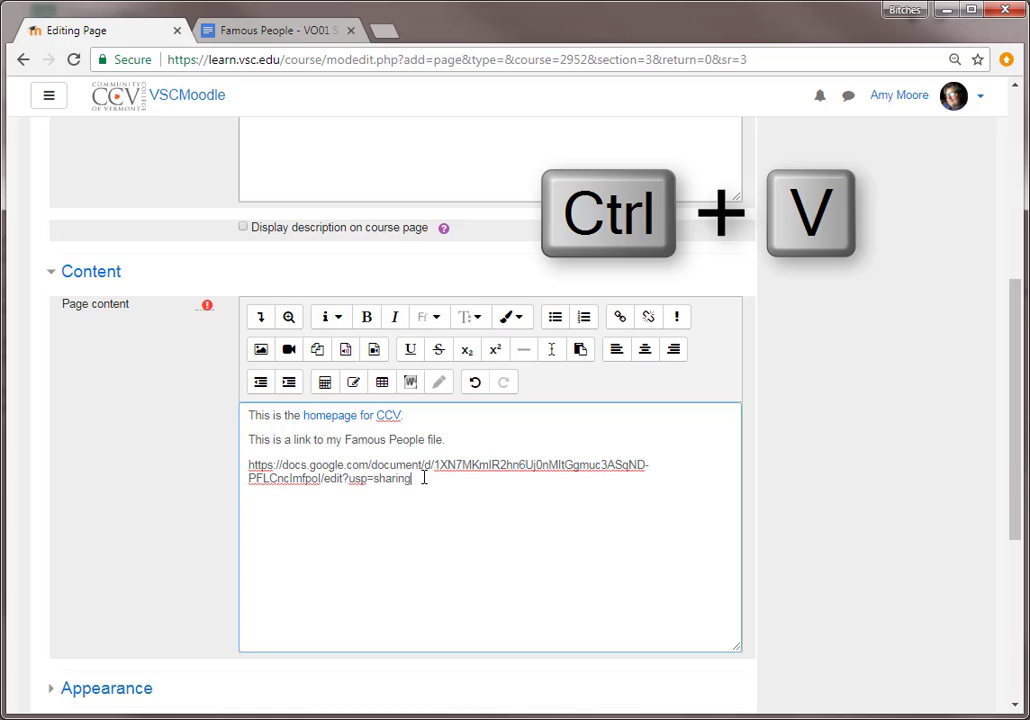
Turn the pasted Google Docs URL text into a hyperlink using the same copied address.
drag(415, 478, 249, 464)
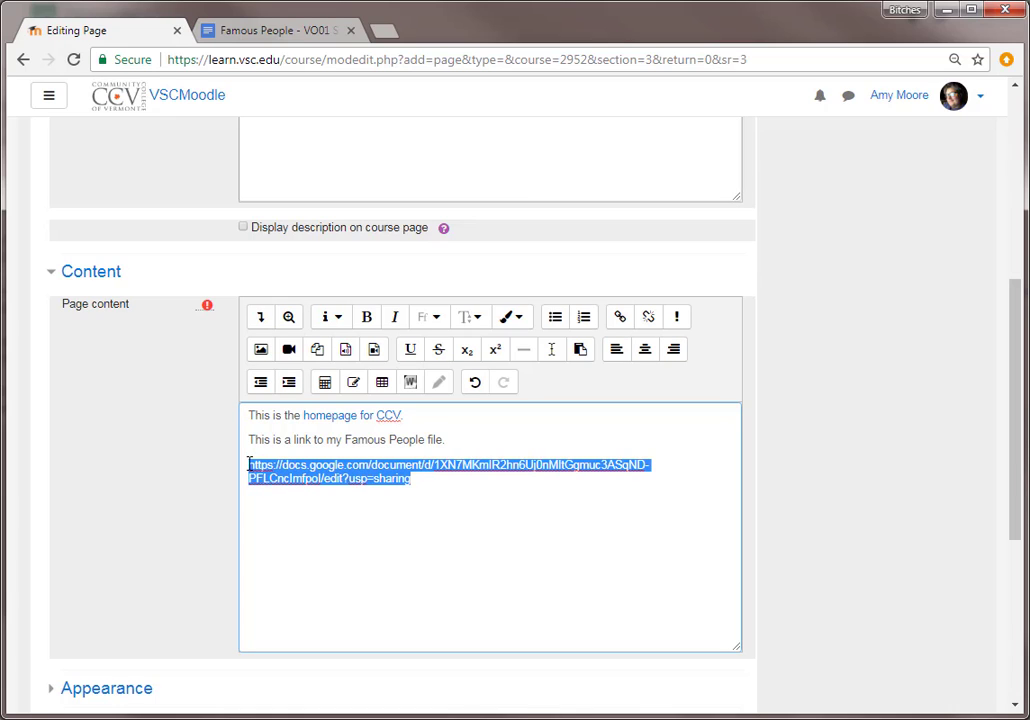
click(620, 318)
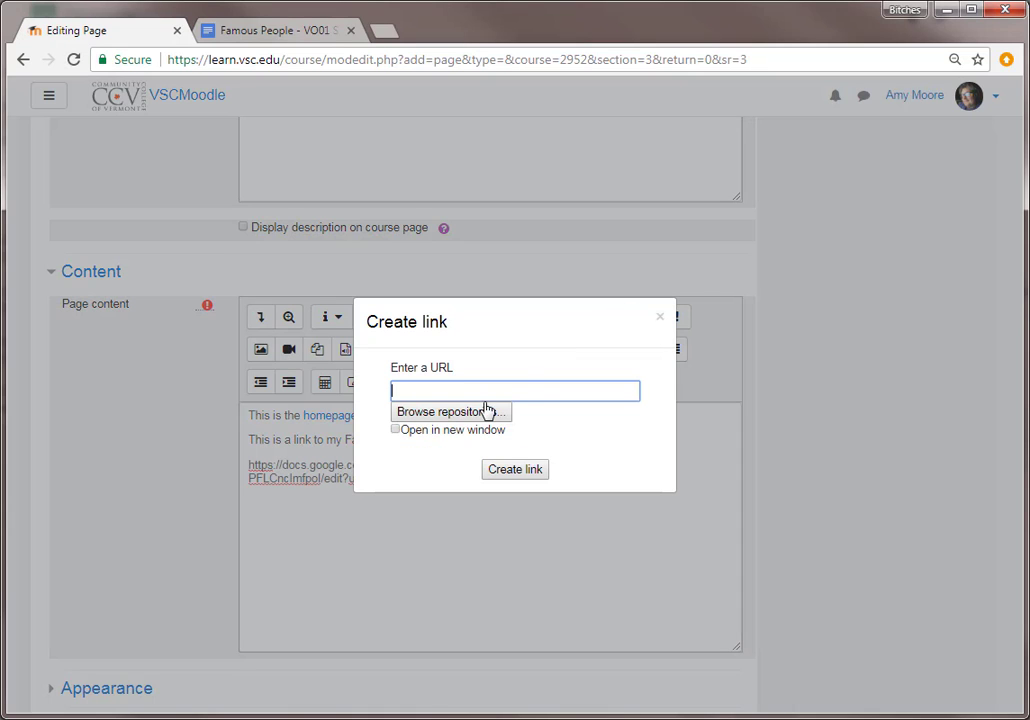
key(ctrl+v)
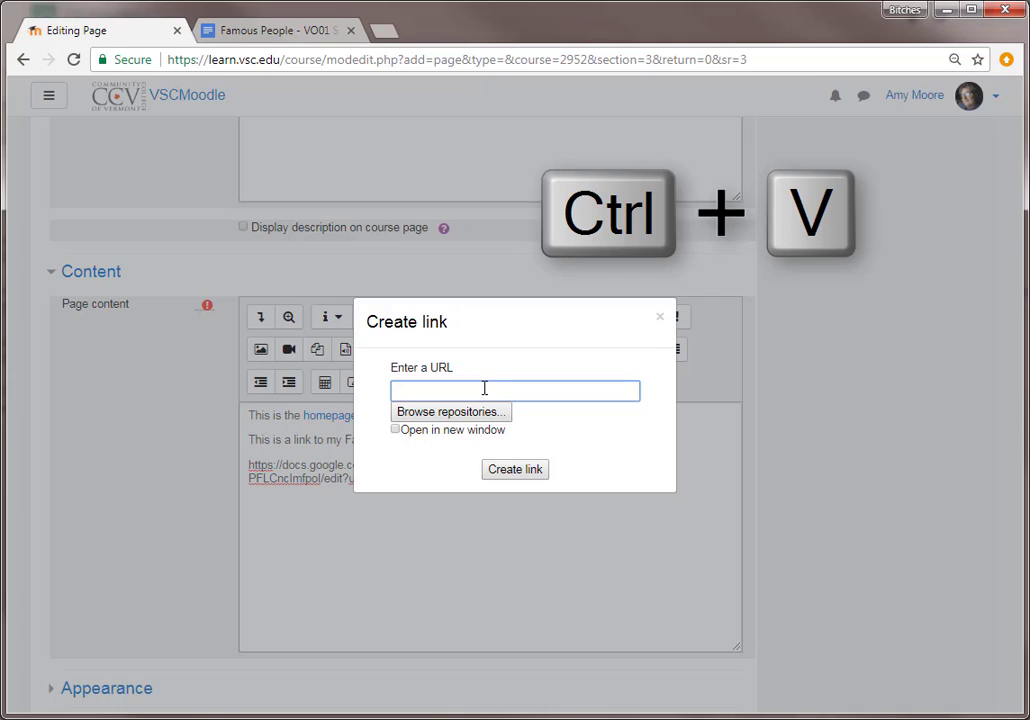
key(ctrl+v)
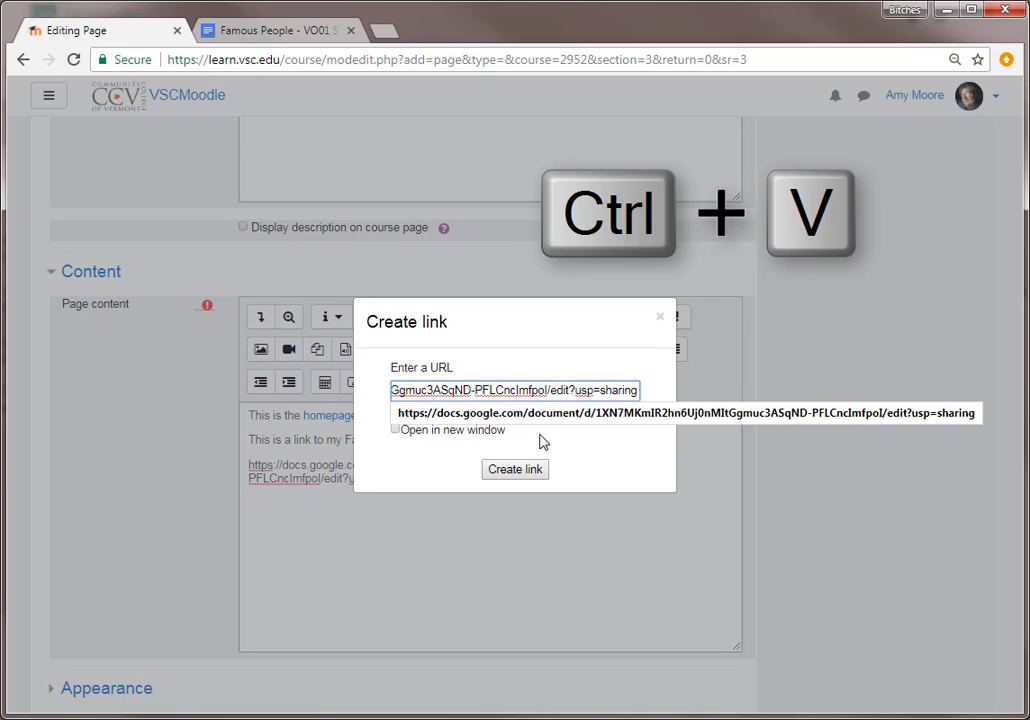
click(591, 453)
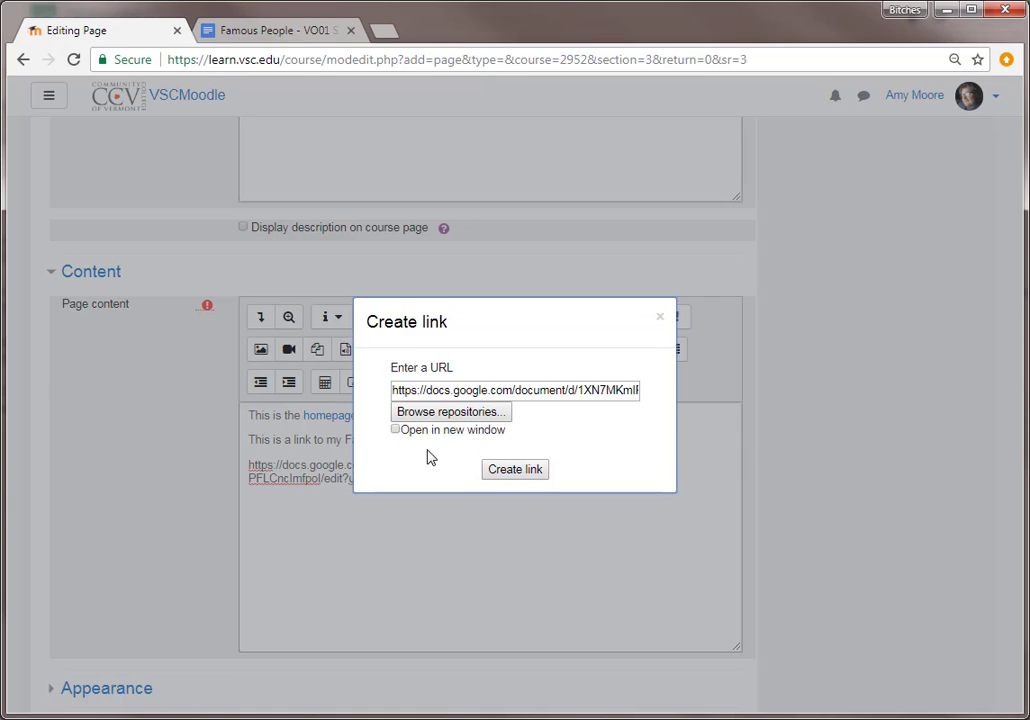
click(504, 478)
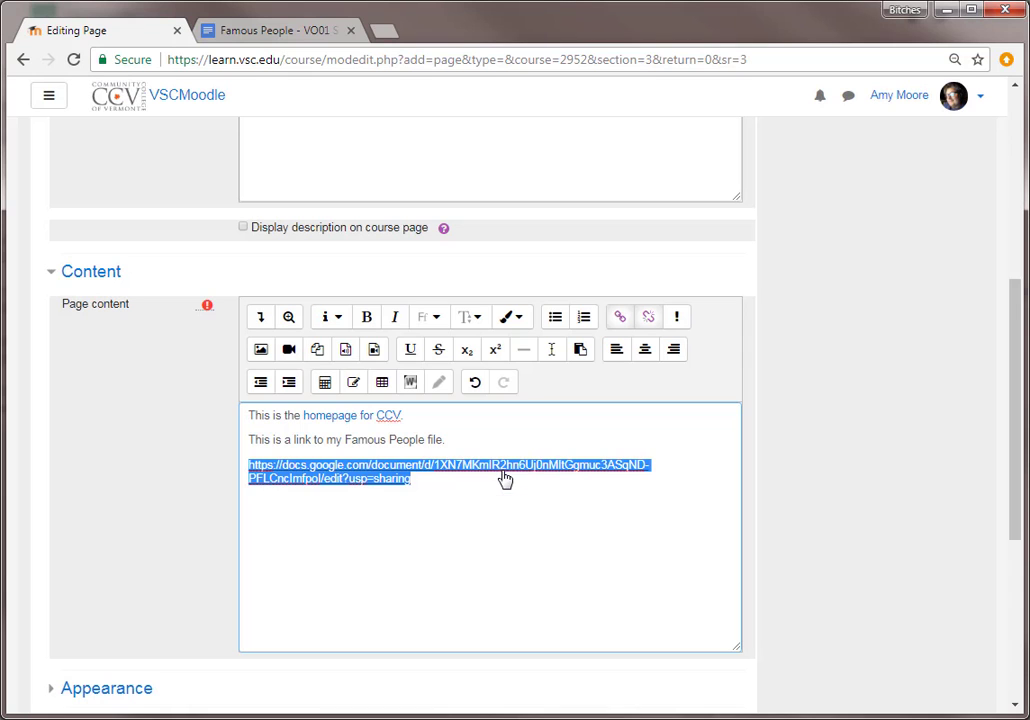
click(487, 432)
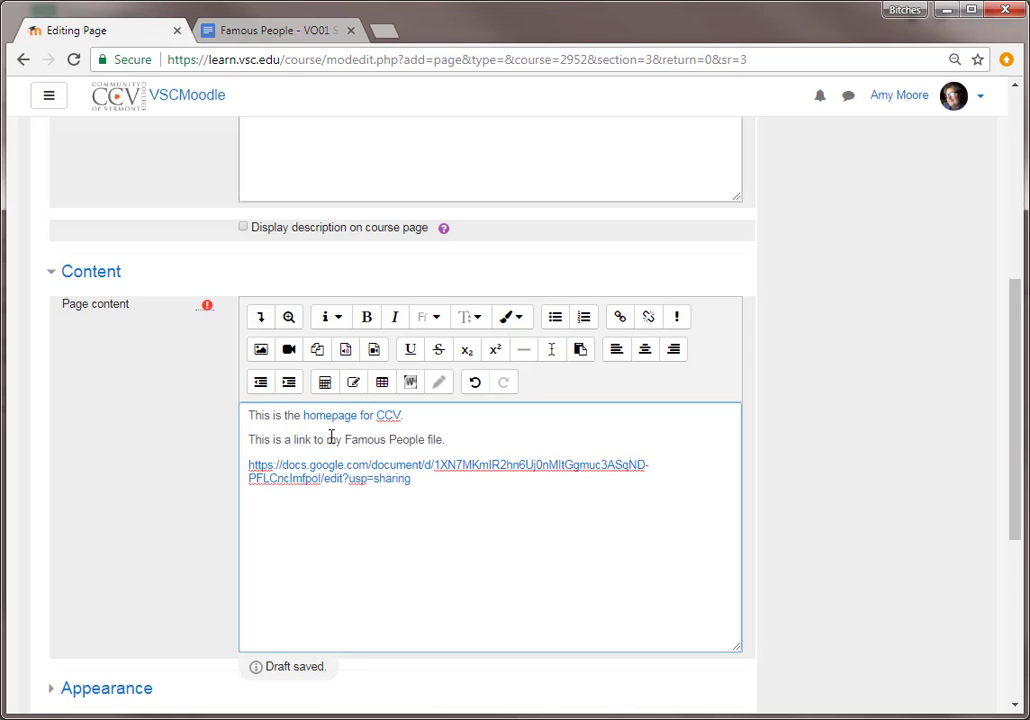
Link the words "my Famous People file" to the copied Google Docs address, set to open in a new window.
drag(328, 441, 428, 440)
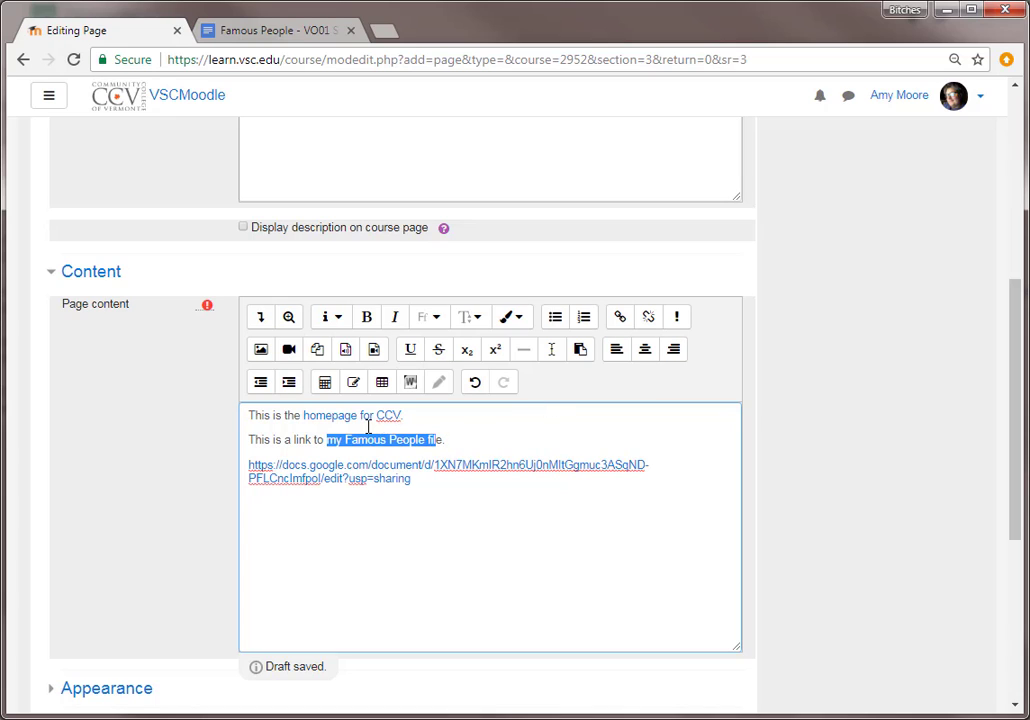
drag(326, 440, 436, 437)
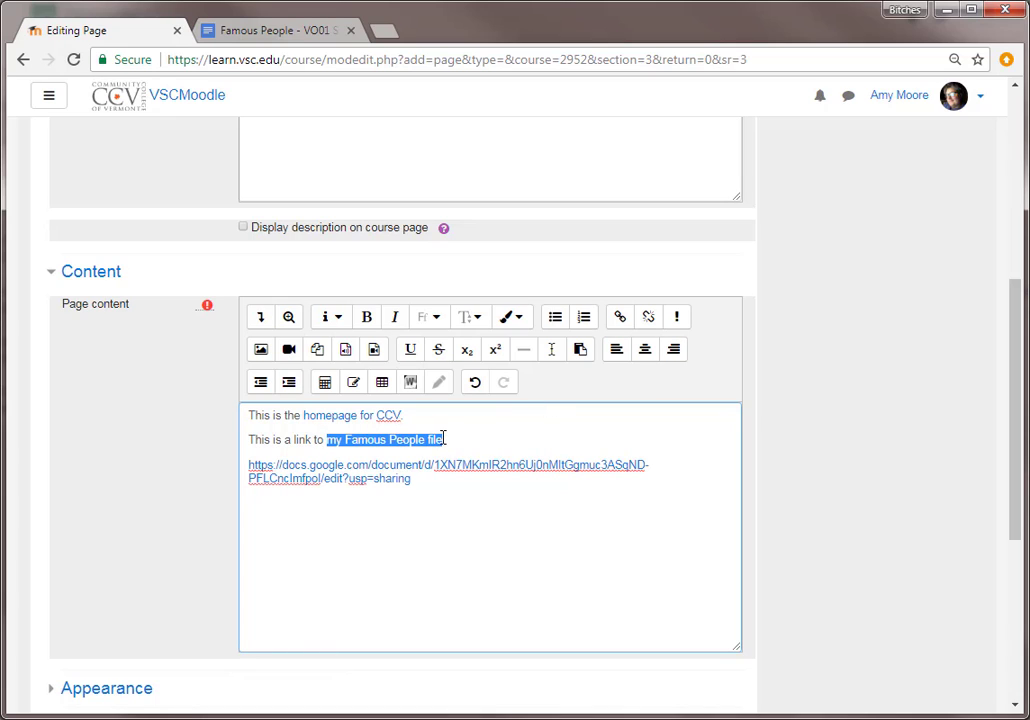
click(622, 318)
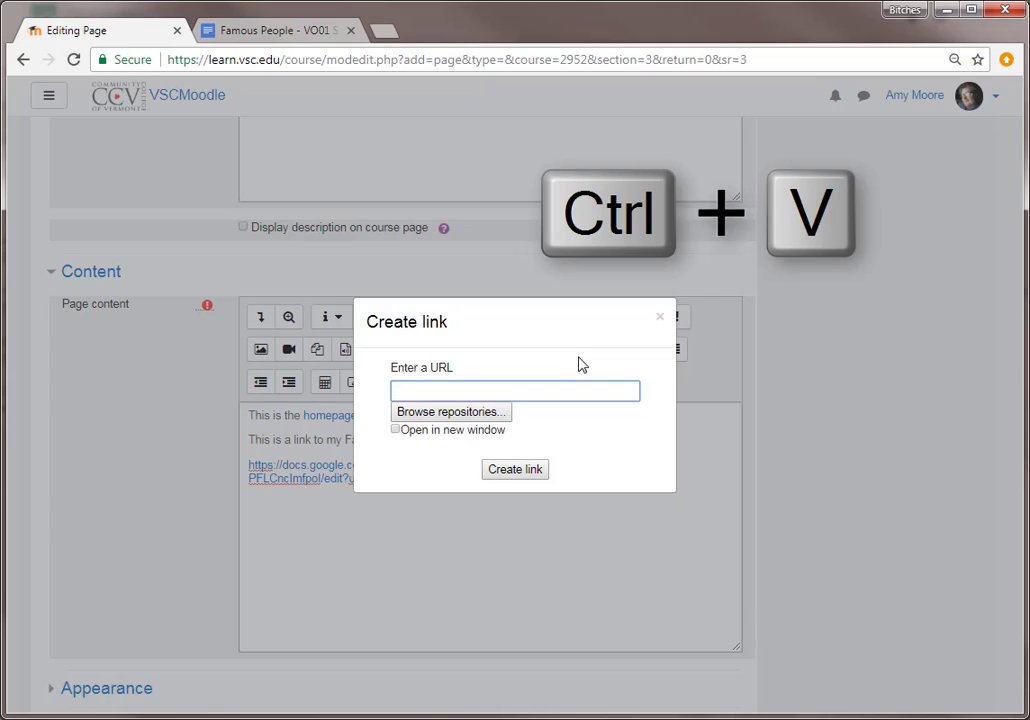
key(ctrl+v)
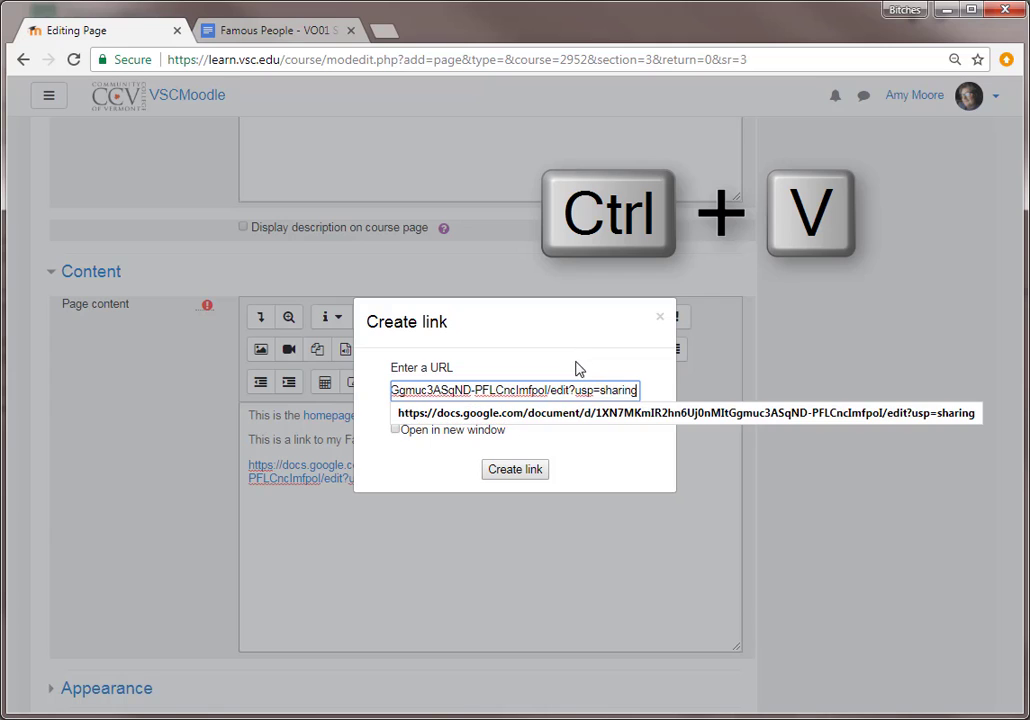
click(396, 430)
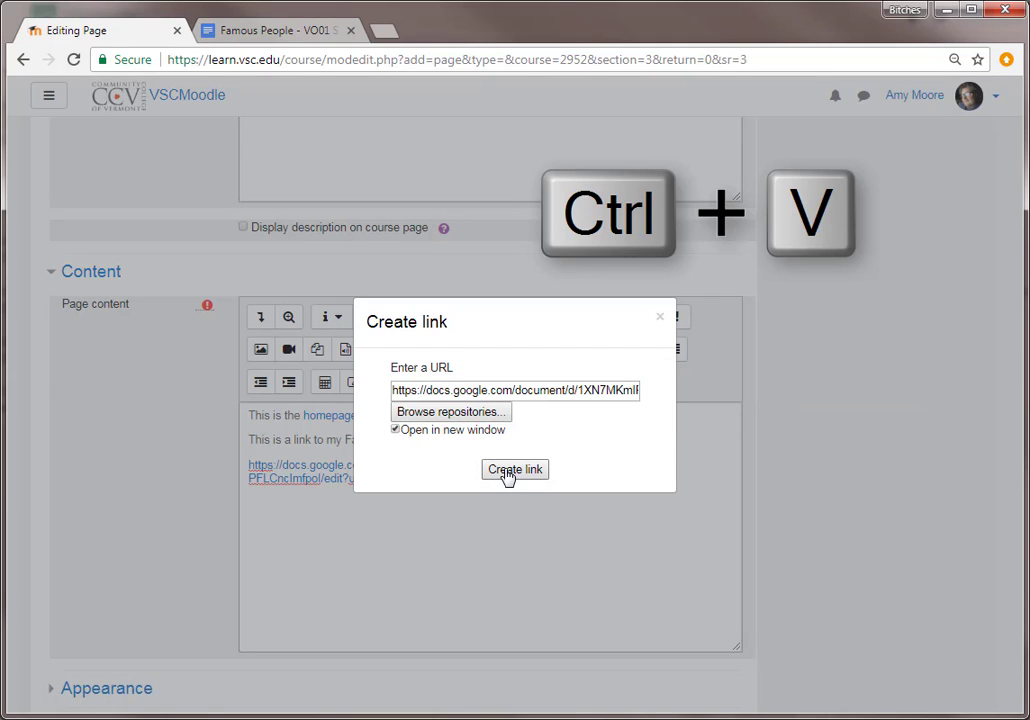
click(507, 472)
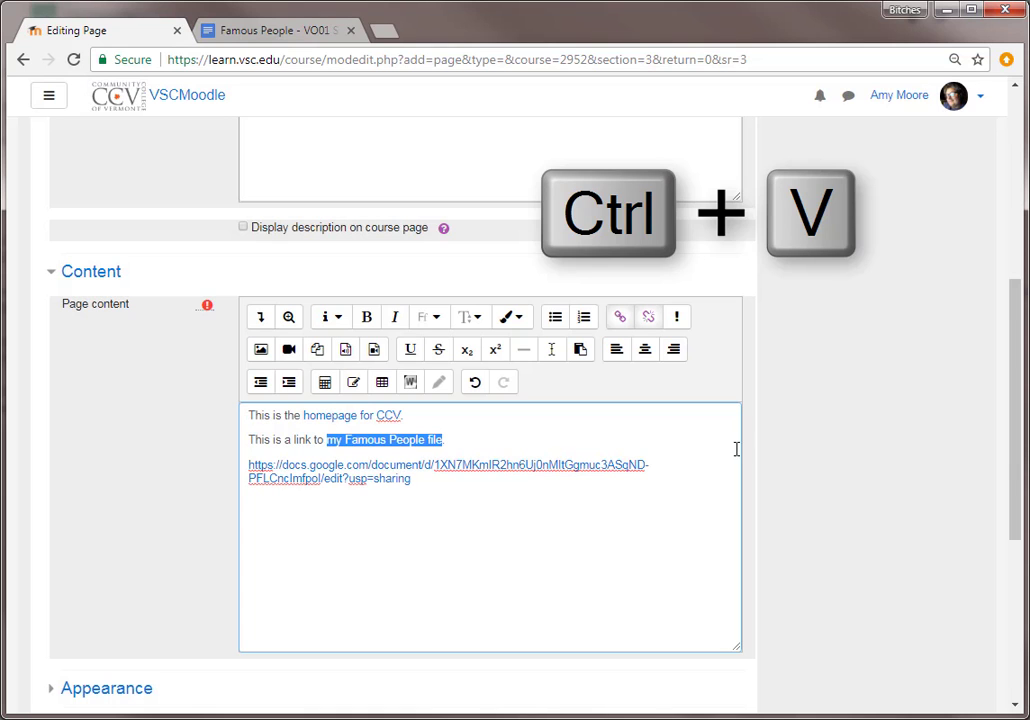
Add a new line reading "Repository File" below the Google Docs URL in the page content.
click(479, 517)
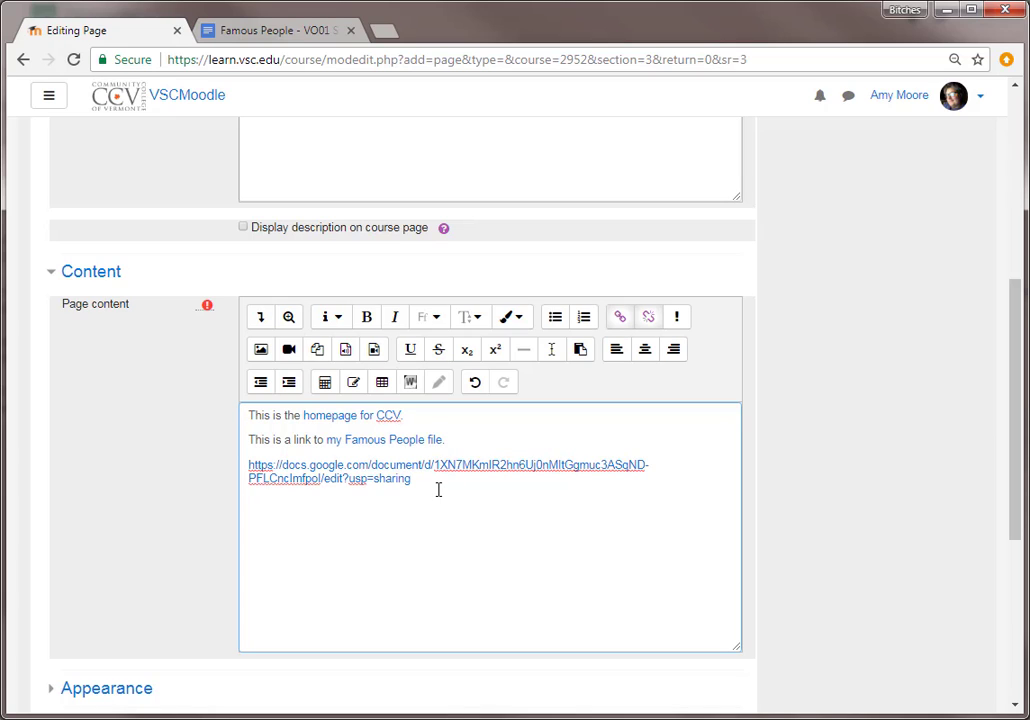
key(Return)
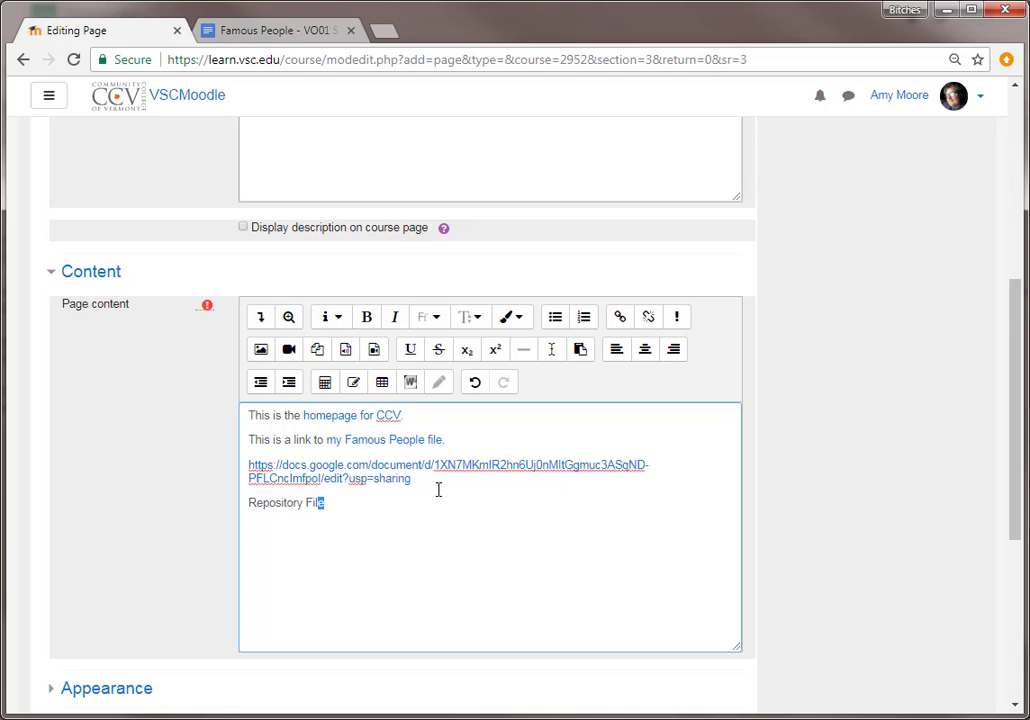
Link the words "Repository File" to keystoneeffect.jpg, chosen from the recent files in the repositories.
key(shift+Left)
key(shift+Left)
key(shift+Left)
key(shift+Left)
key(shift+Left)
key(shift+Left)
key(shift+Left)
key(shift+Left)
key(shift+Left)
key(shift+Left)
key(shift+Left)
key(shift+Left)
key(shift+Left)
key(shift+Left)
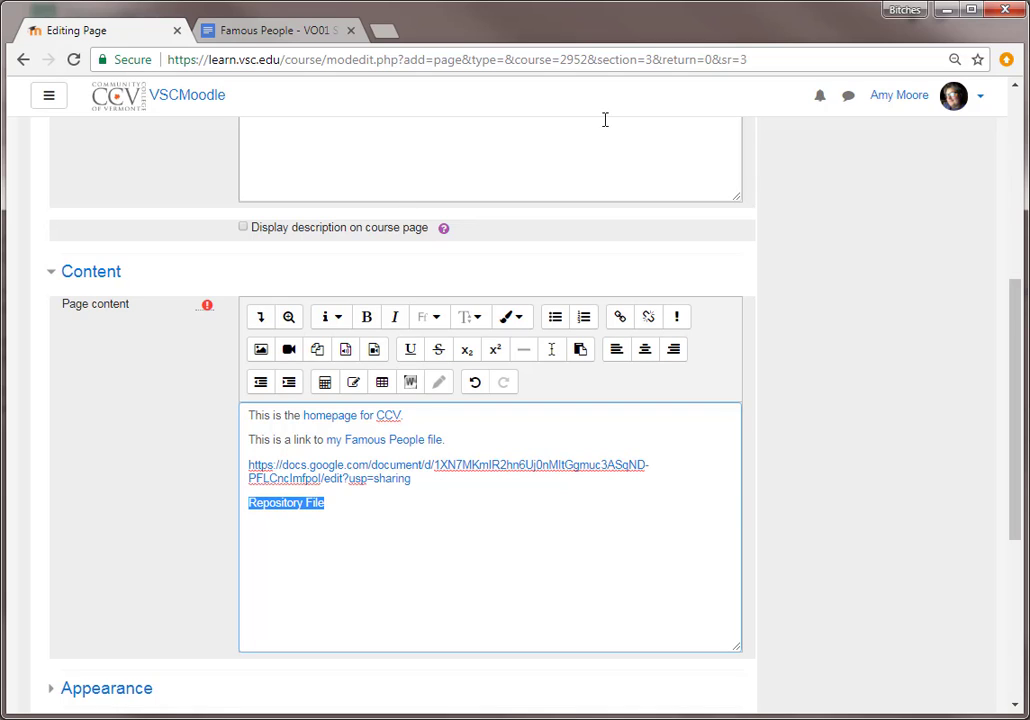
click(620, 317)
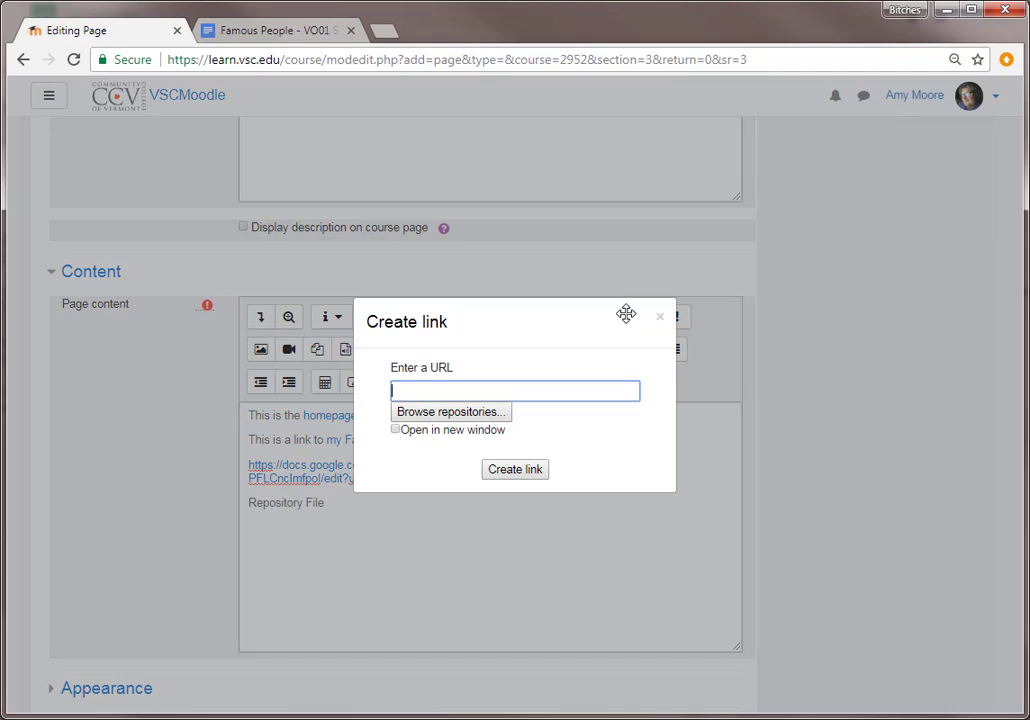
click(452, 413)
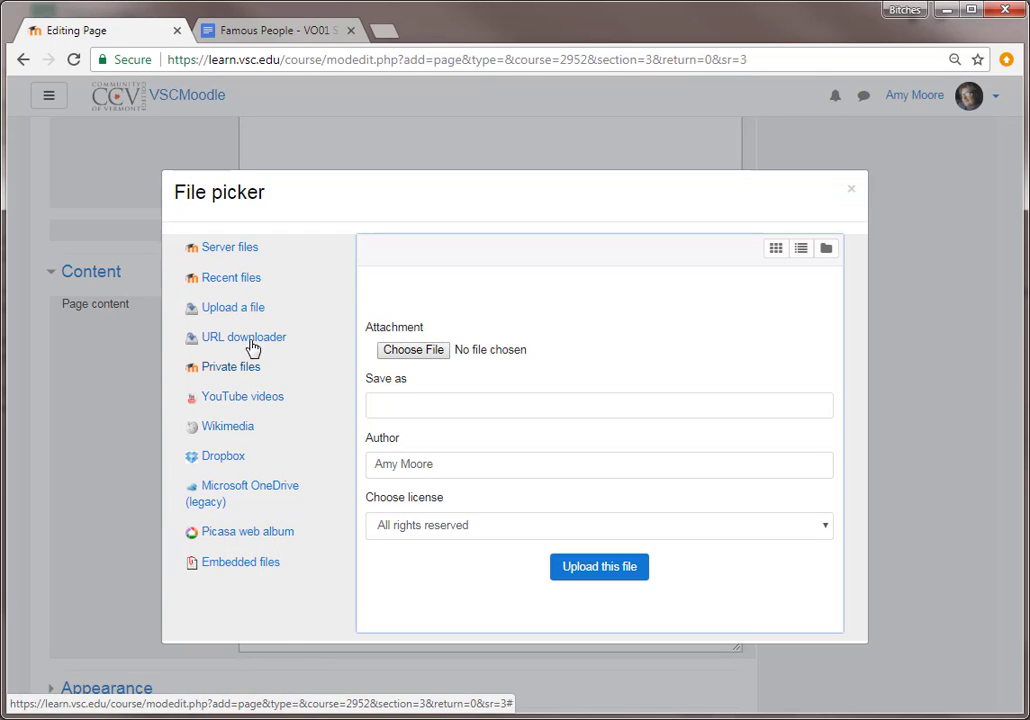
click(227, 280)
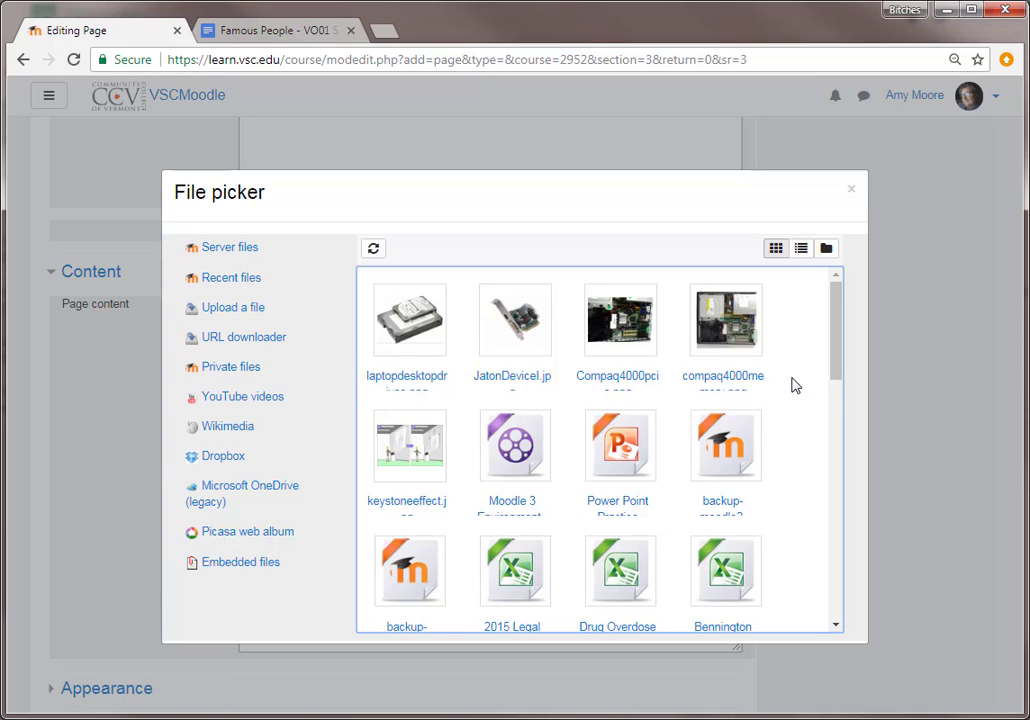
scroll(793, 385, down, 1)
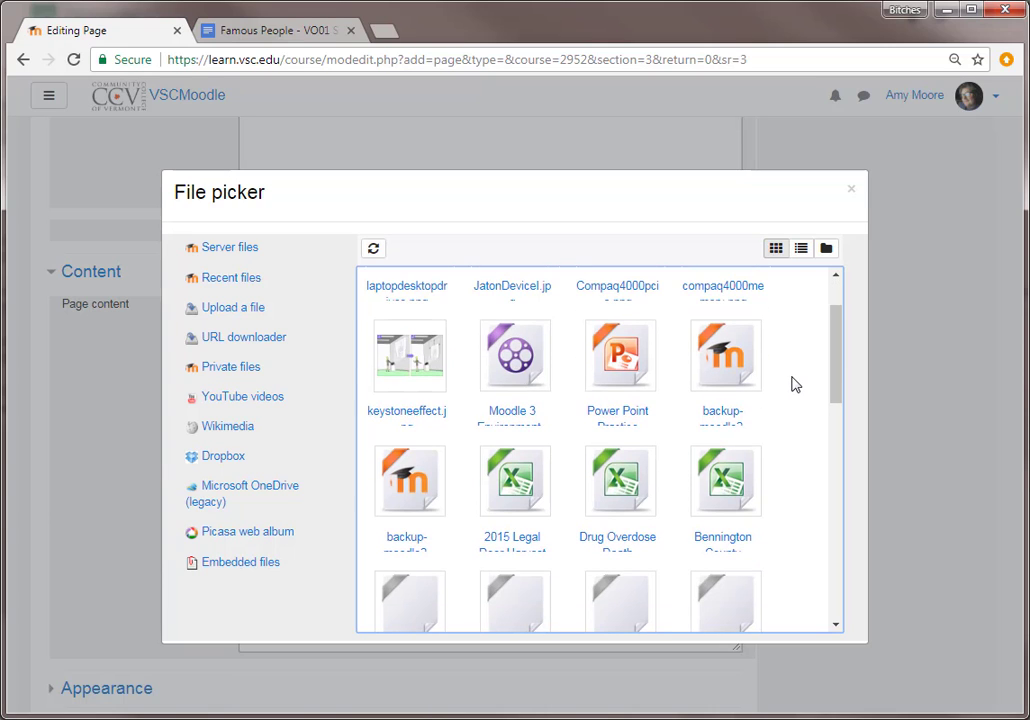
click(416, 372)
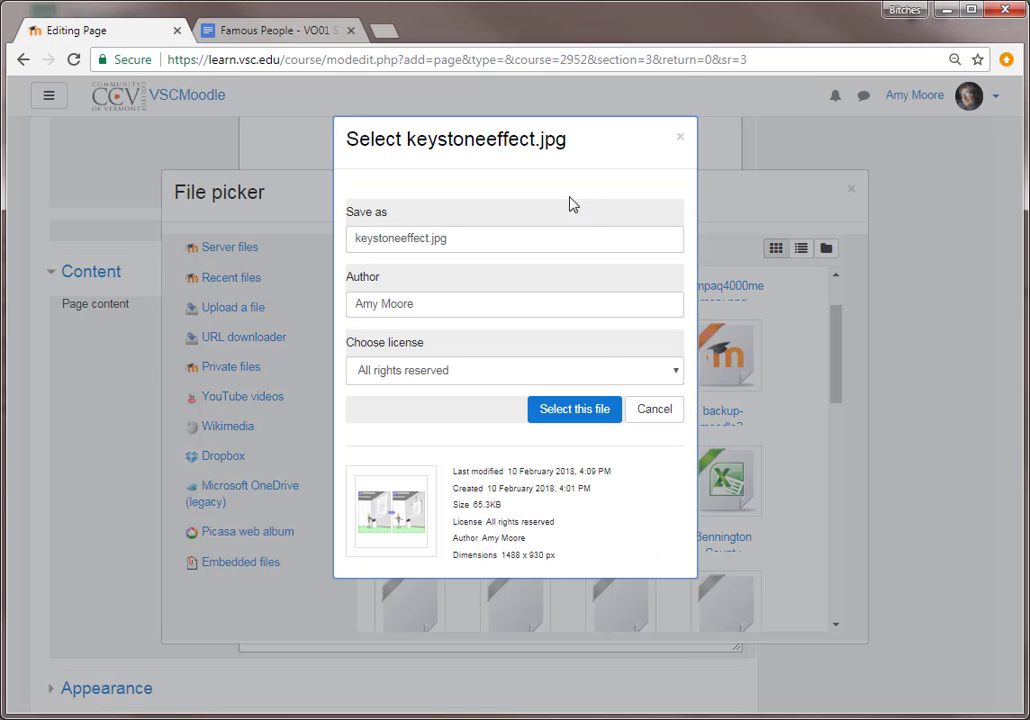
click(578, 409)
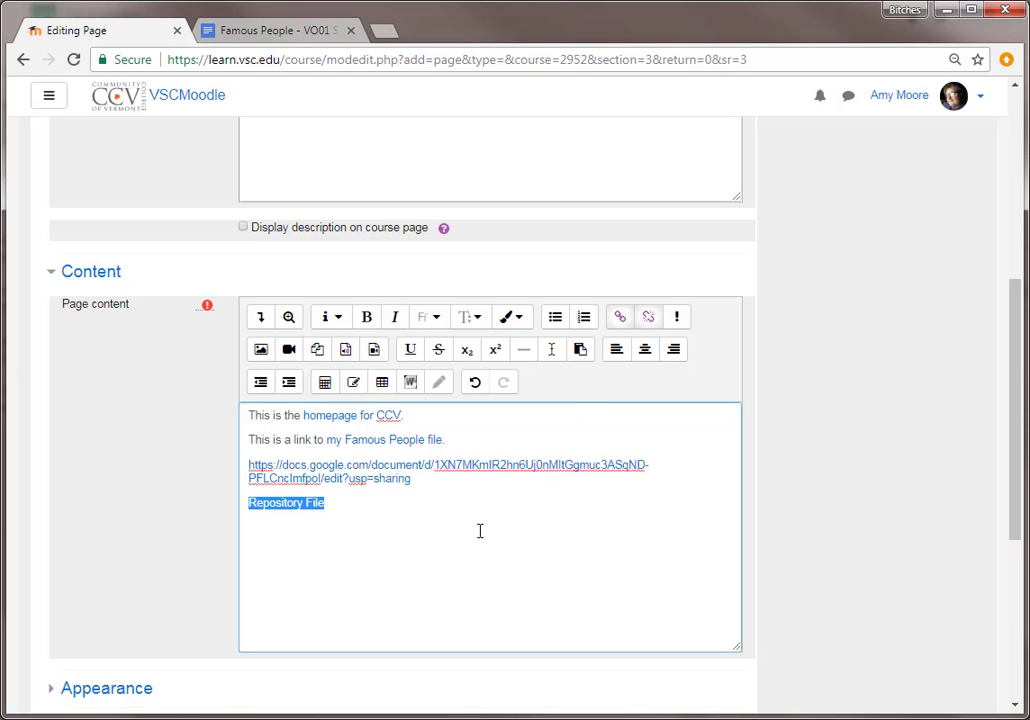
click(502, 526)
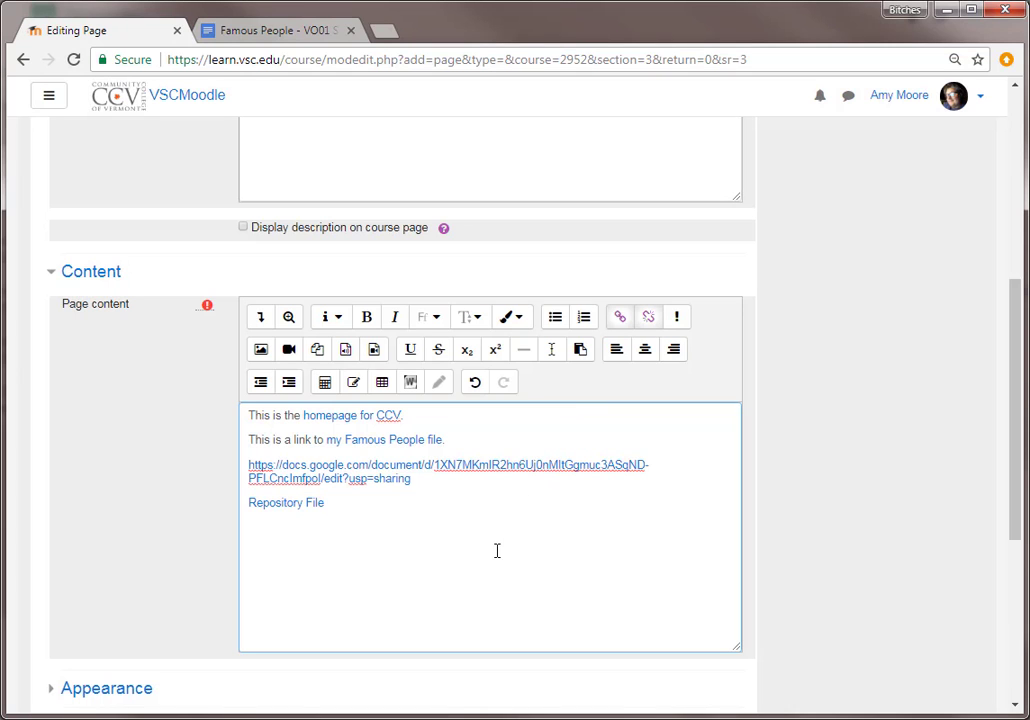
Save the Moodle page and display it.
scroll(490, 490, down, 4)
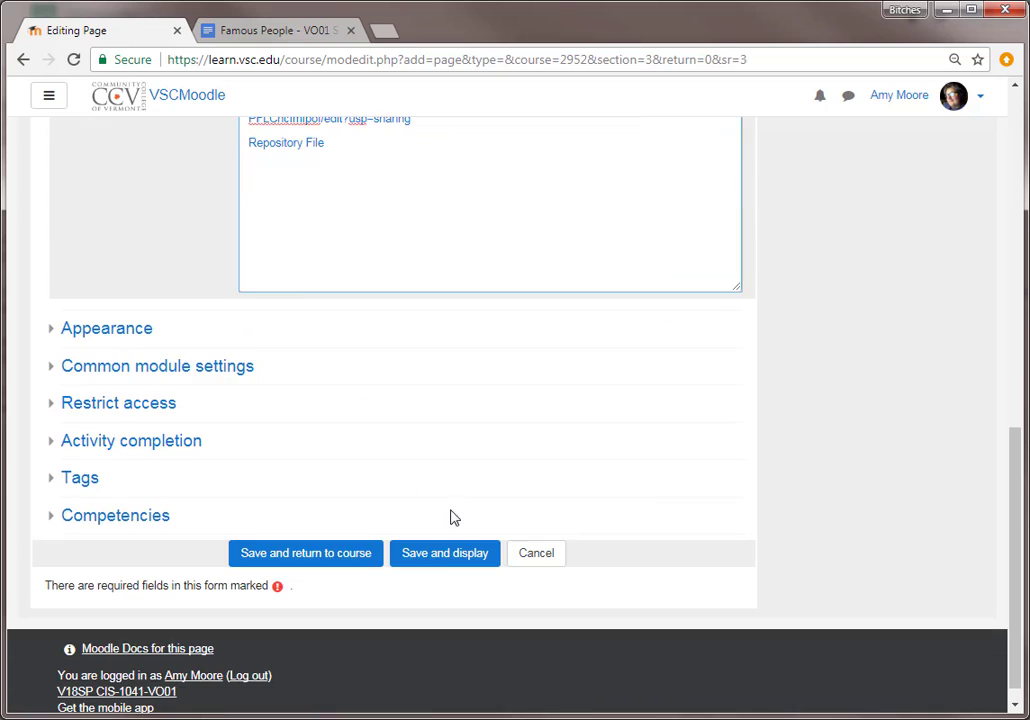
click(443, 558)
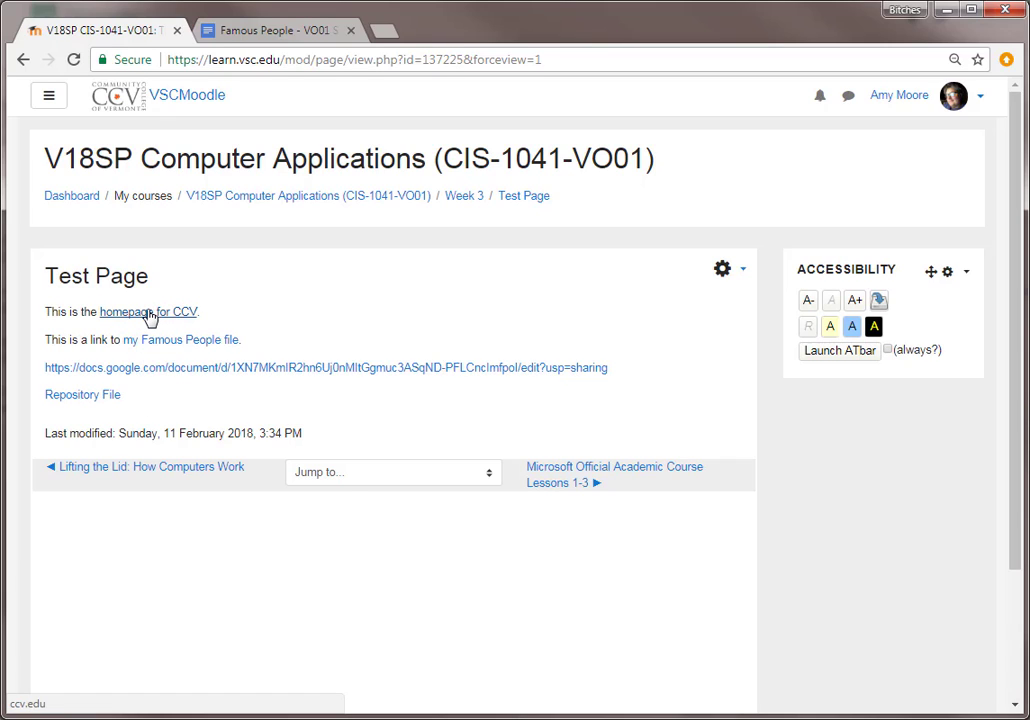
Test the "homepage for CCV" link, compare its tab with the Test Page, and close the CCV and Famous People tabs.
click(148, 314)
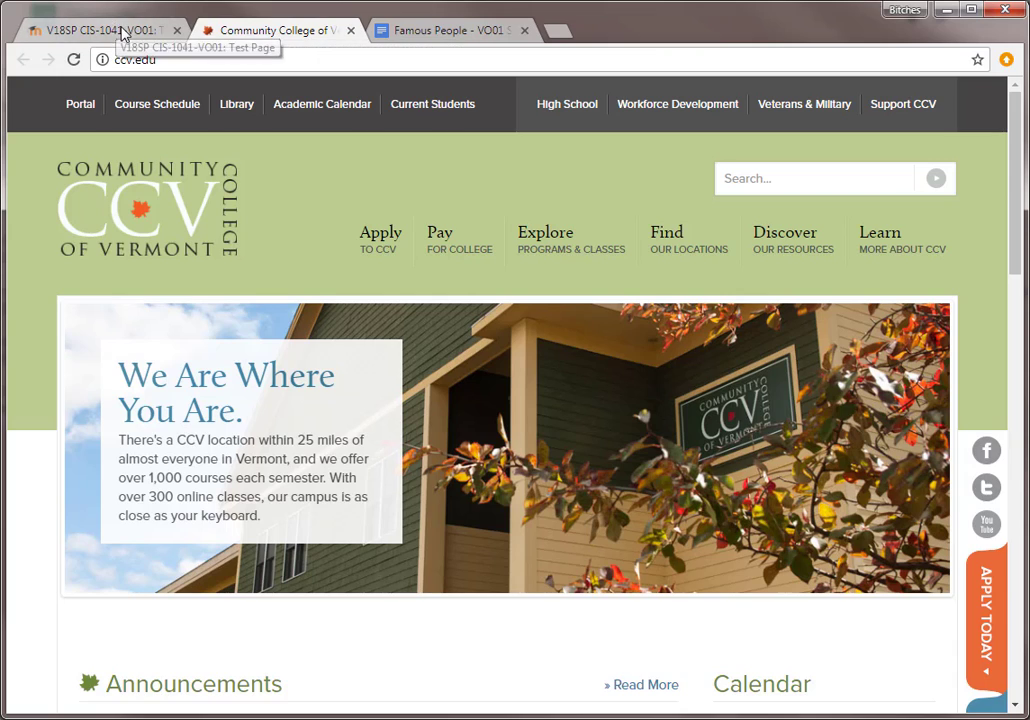
click(124, 34)
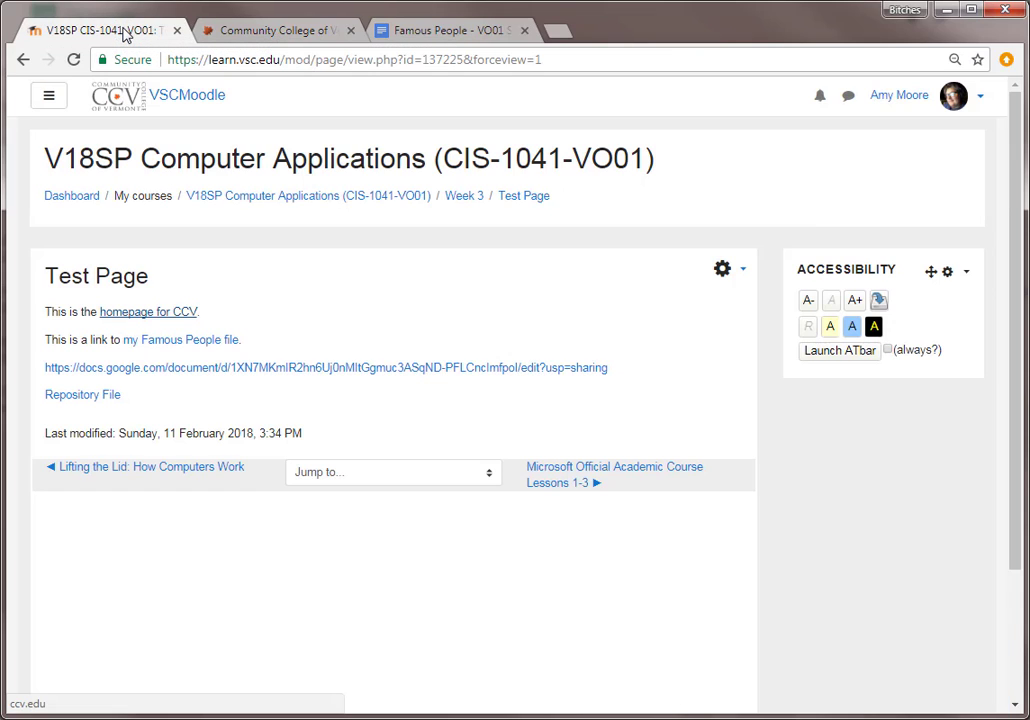
click(285, 33)
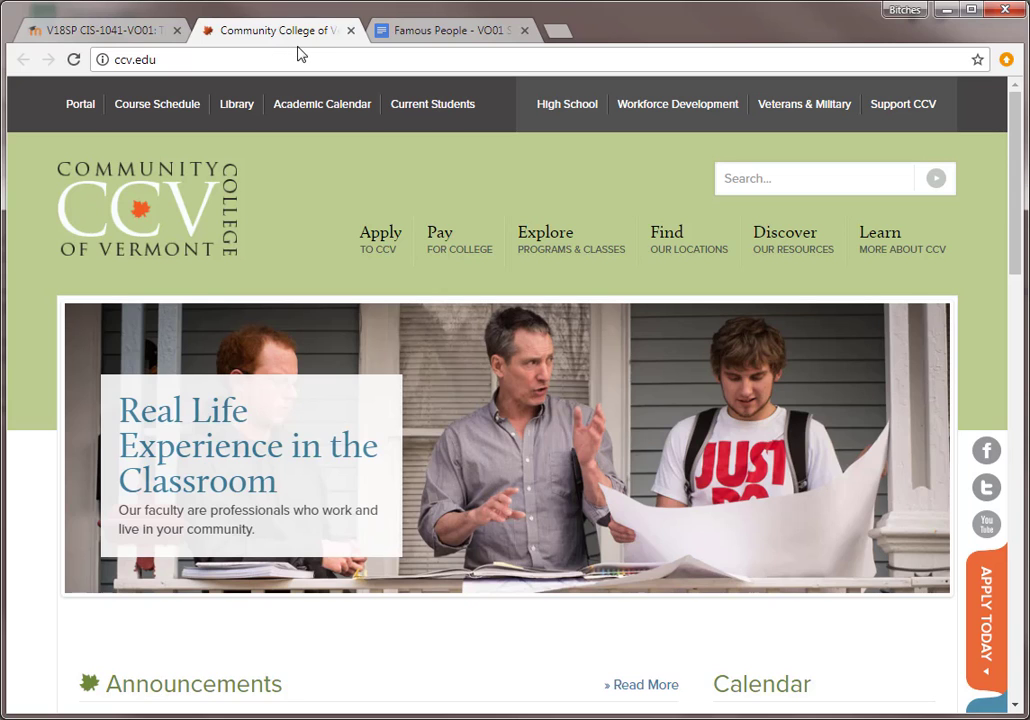
click(350, 31)
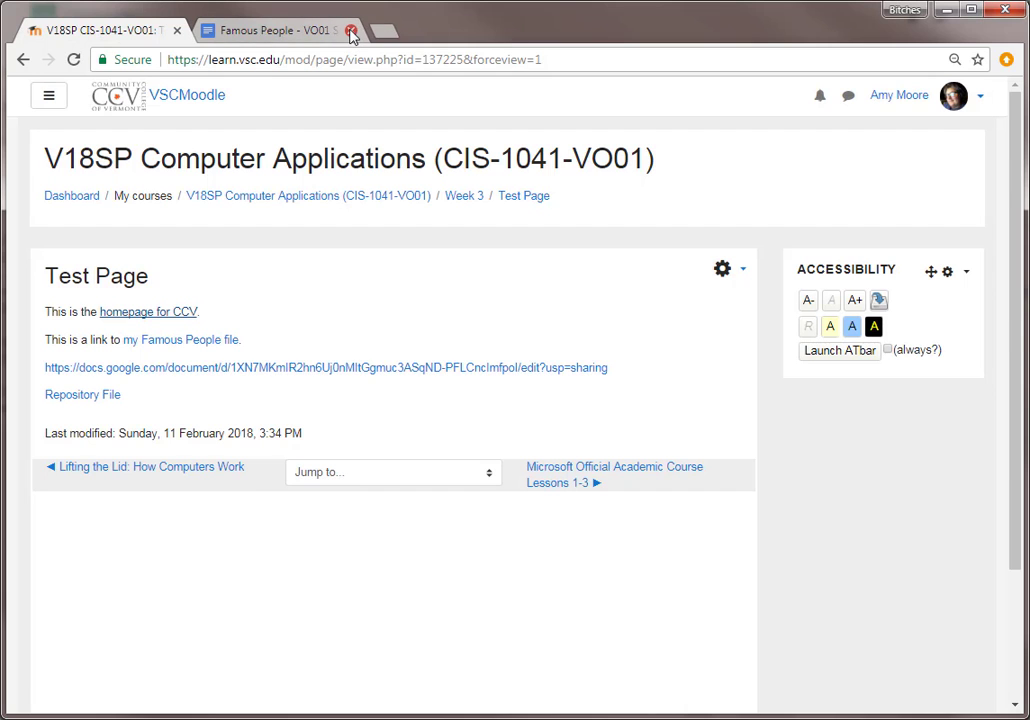
click(351, 31)
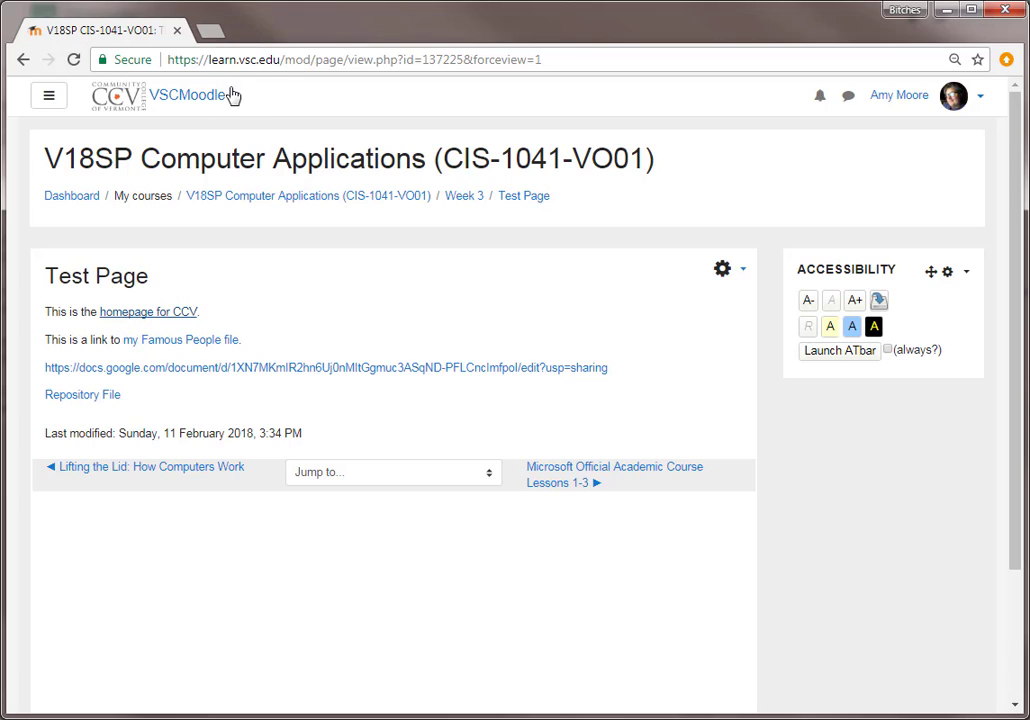
Test the "my Famous People file" link and the full Google Docs URL link, returning to the Test Page after each.
click(198, 350)
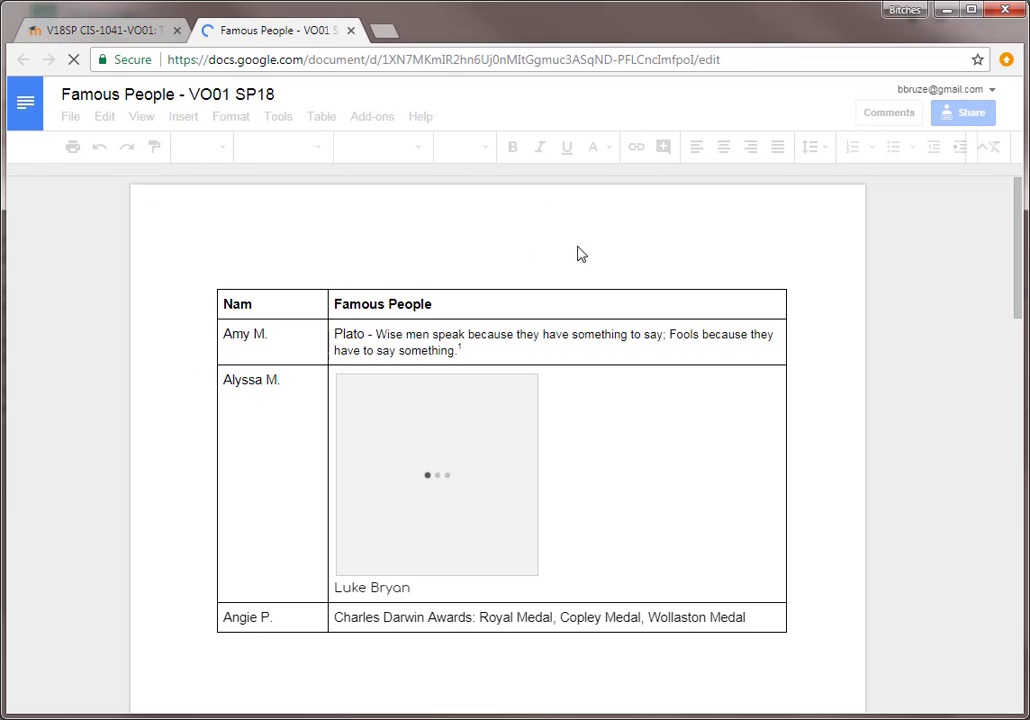
click(100, 30)
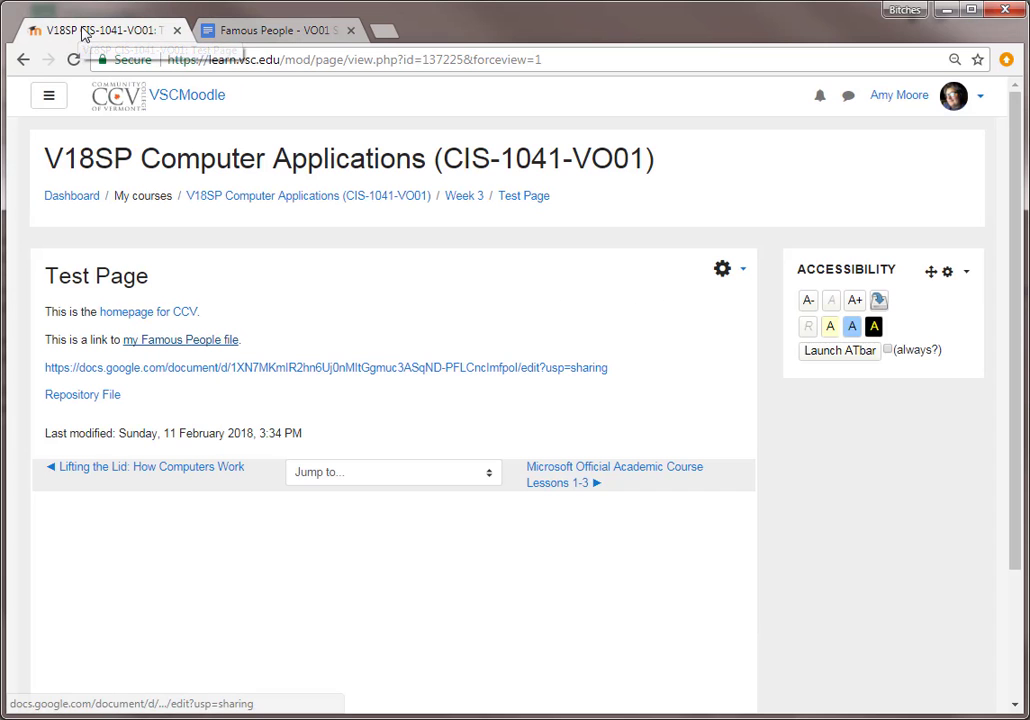
click(274, 371)
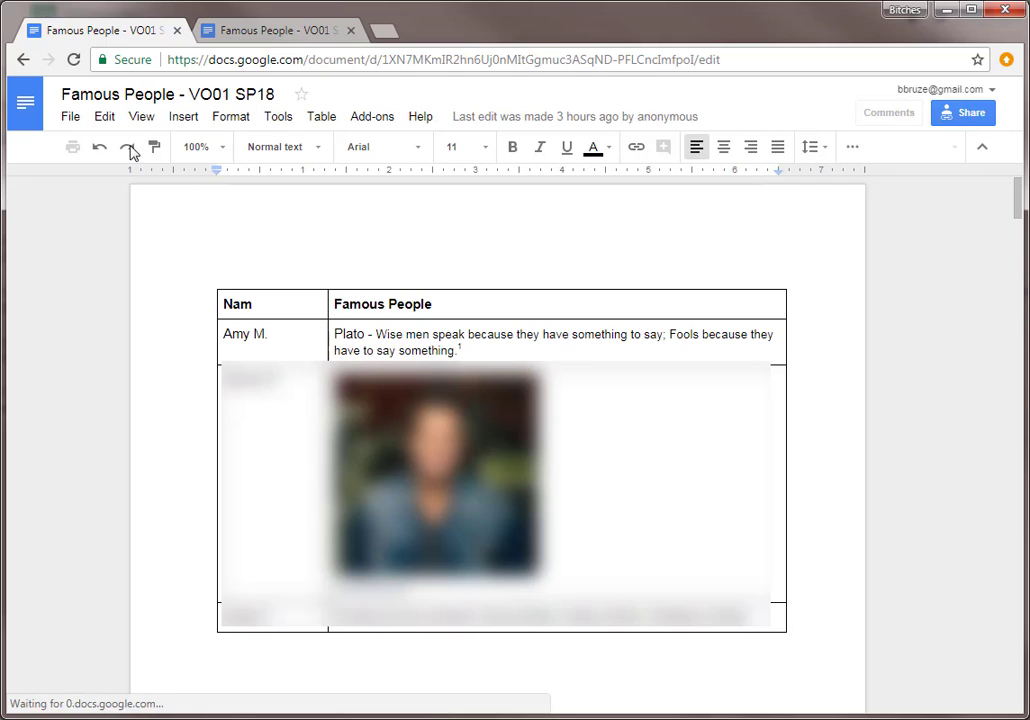
click(23, 60)
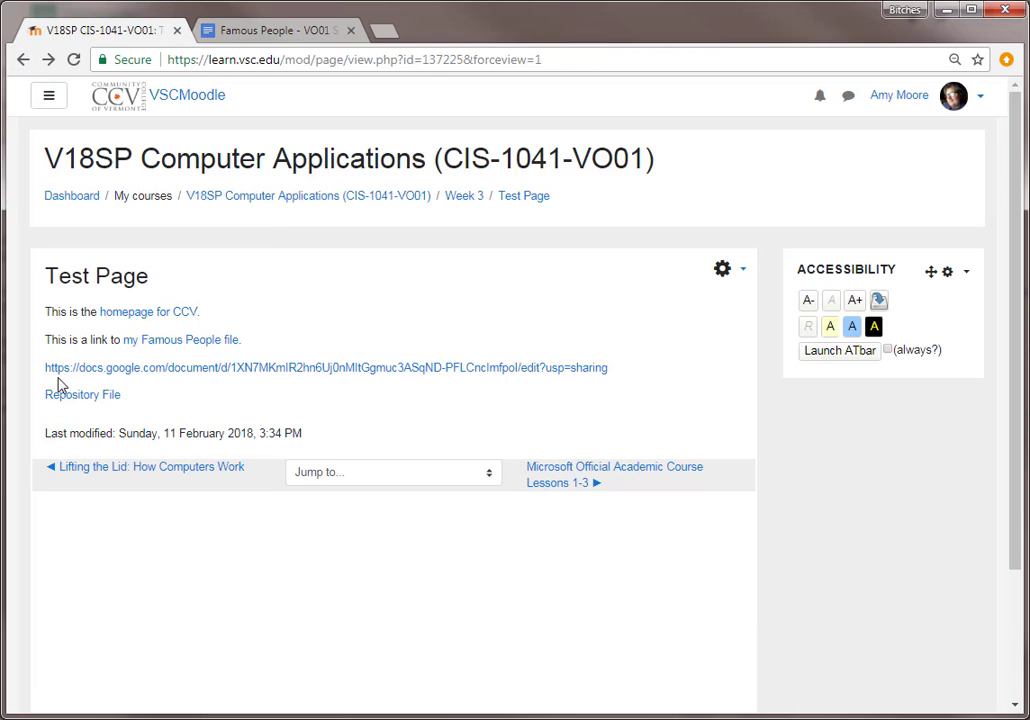
Test the "Repository File" link and go back to the Test Page.
click(83, 396)
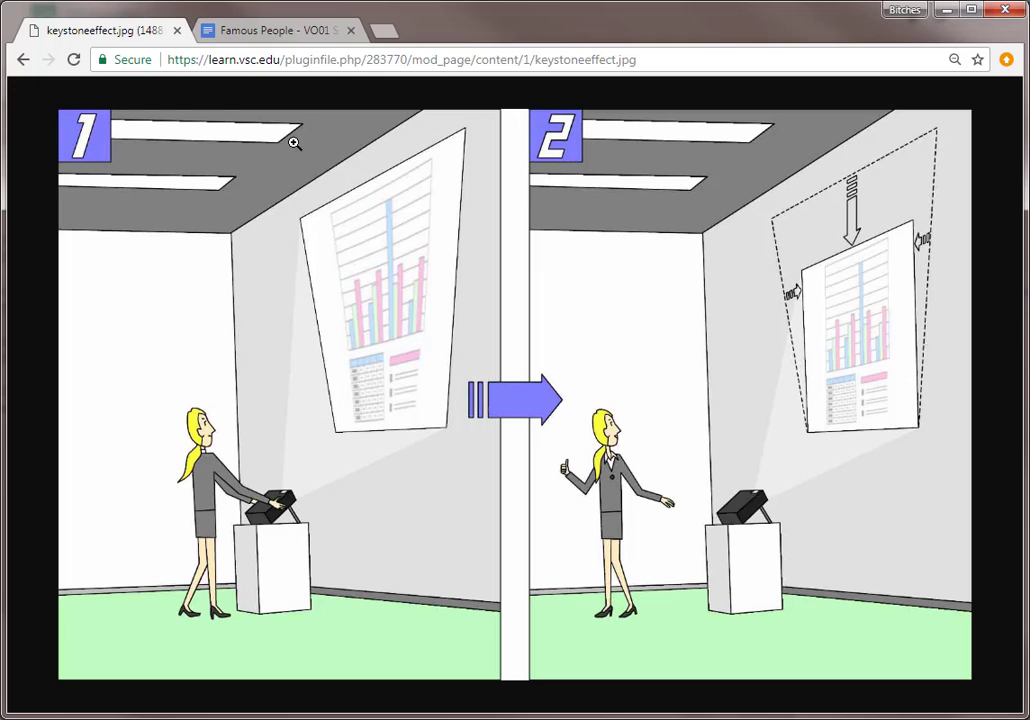
click(24, 62)
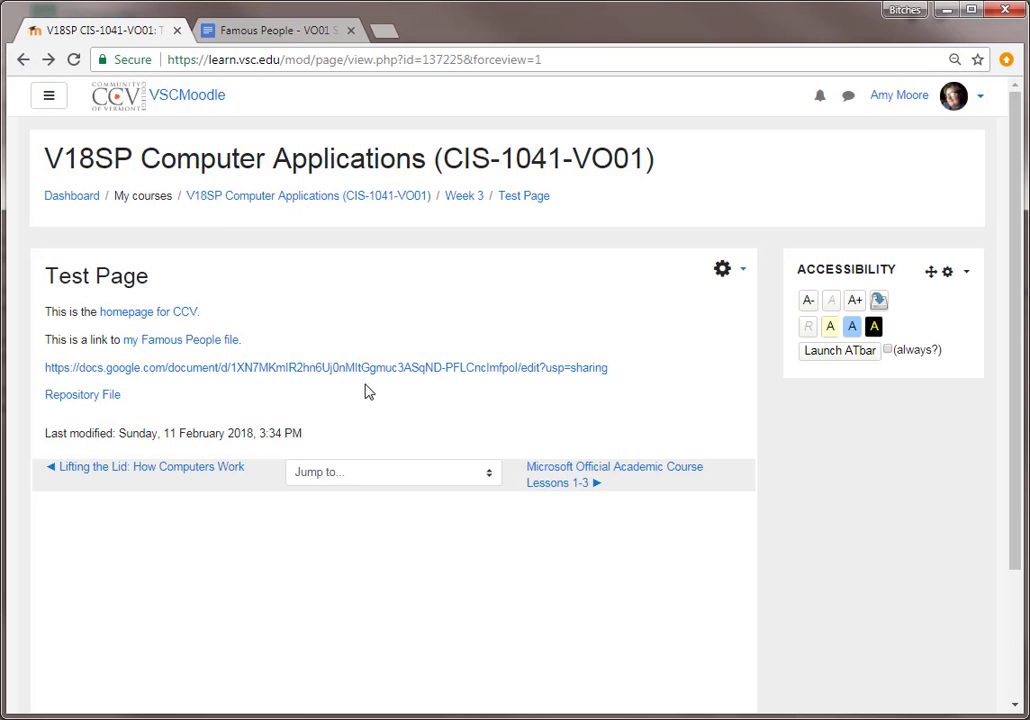